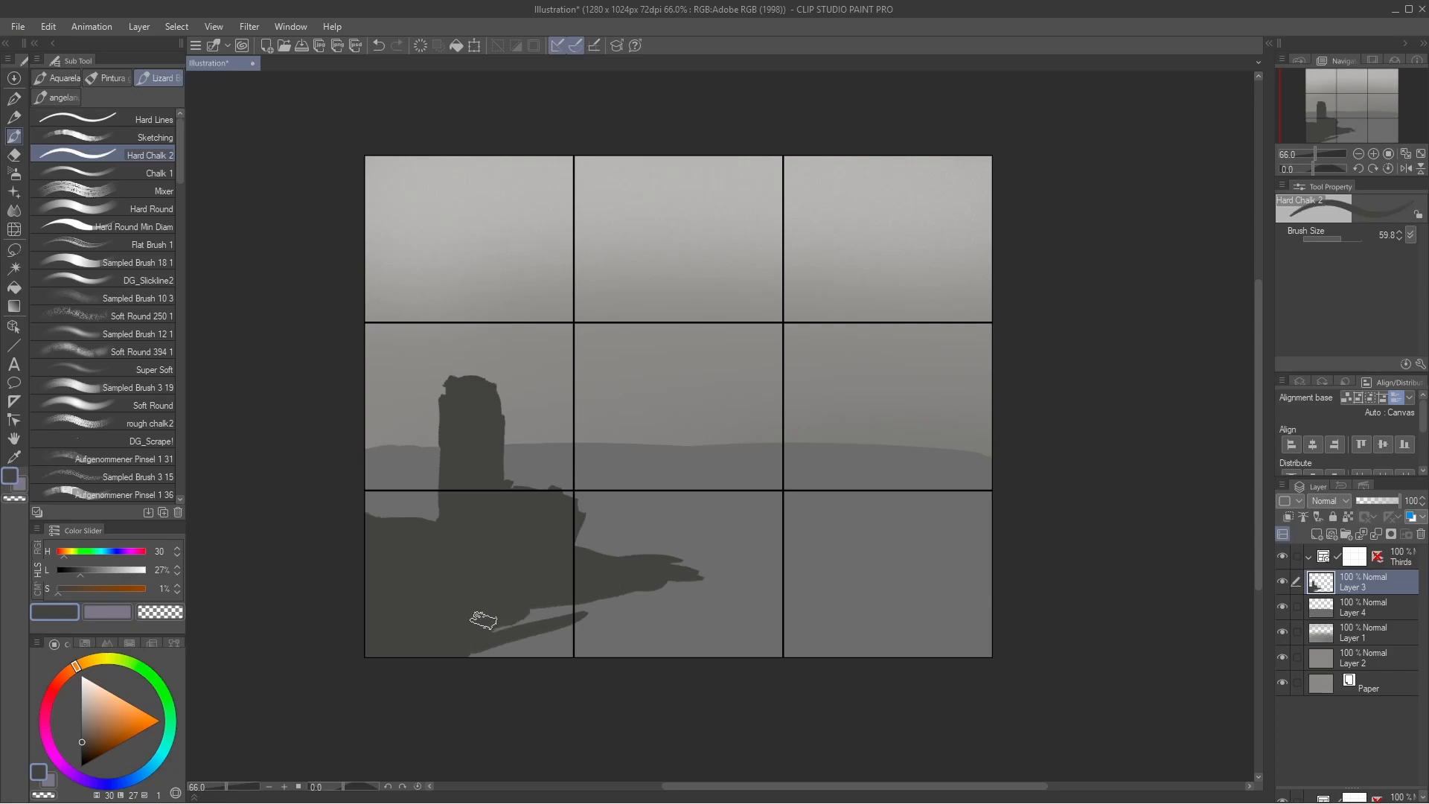
Step: Paint the dark foreground shore along the painting's lower edge with the Hard Chalk 2 and Chalk 1 brushes
left_click_drag(484, 618, 627, 634)
left_click_drag(498, 646, 670, 646)
left_click(141, 172)
left_click(1338, 239)
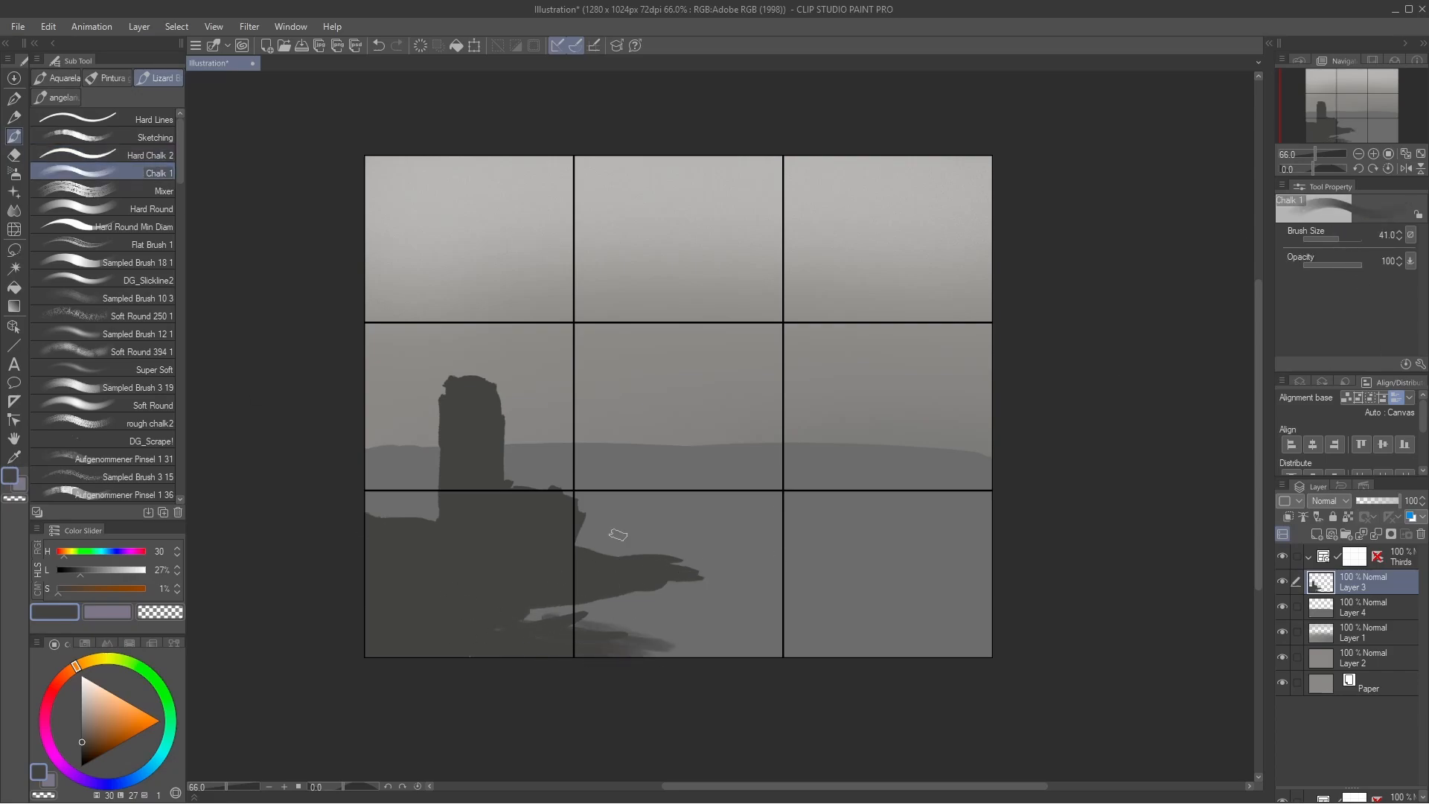
mouse_move(529, 613)
left_mouse_down()
mouse_move(708, 640)
mouse_move(968, 617)
left_mouse_up()
left_click(695, 617, "alt")
mouse_move(695, 617)
left_mouse_down()
mouse_move(575, 629)
mouse_move(960, 577)
mouse_move(616, 581)
left_mouse_up()
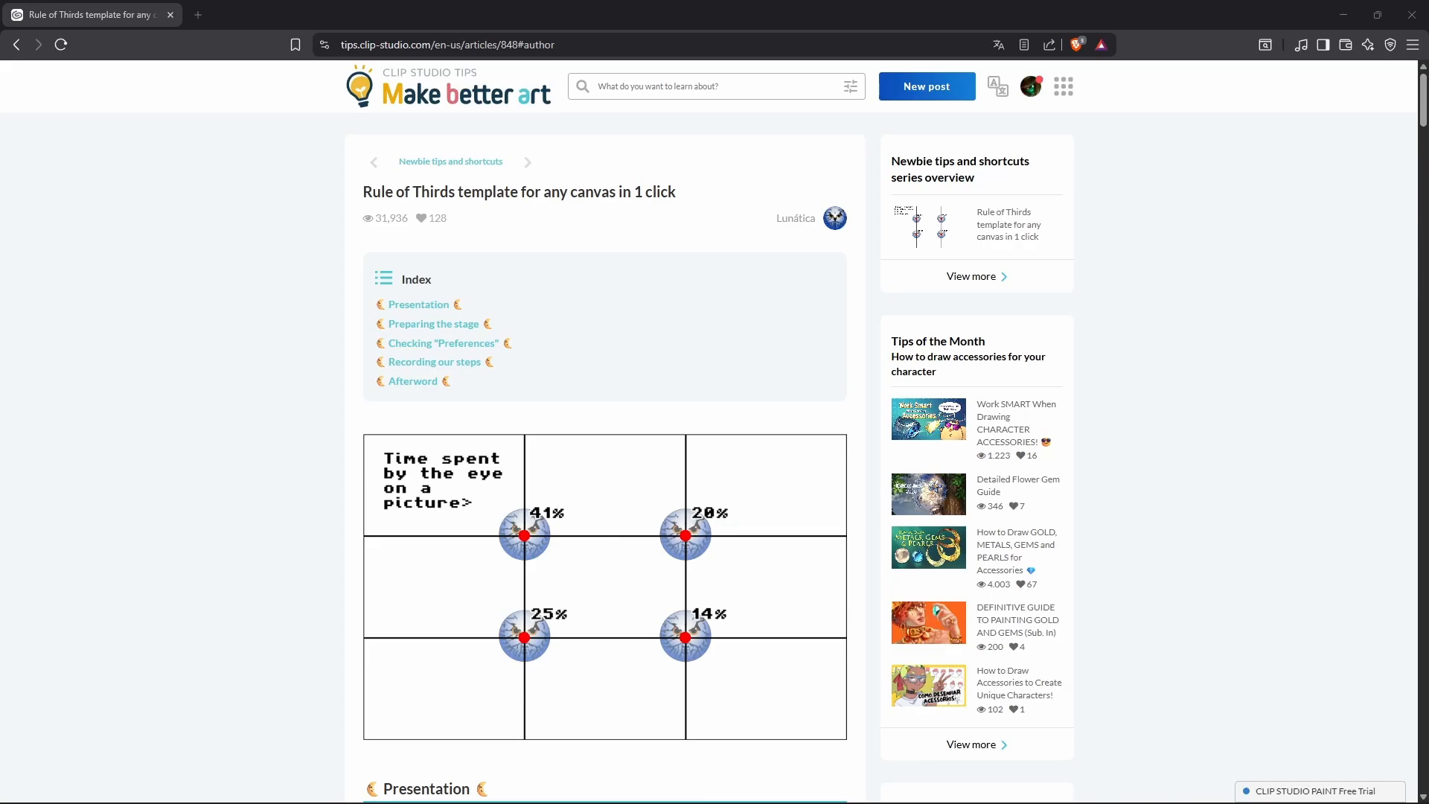
Step: Switch to the browser and read through the Clip Studio Tips article on the Rule of Thirds template
scroll(715, 446, "down", 4)
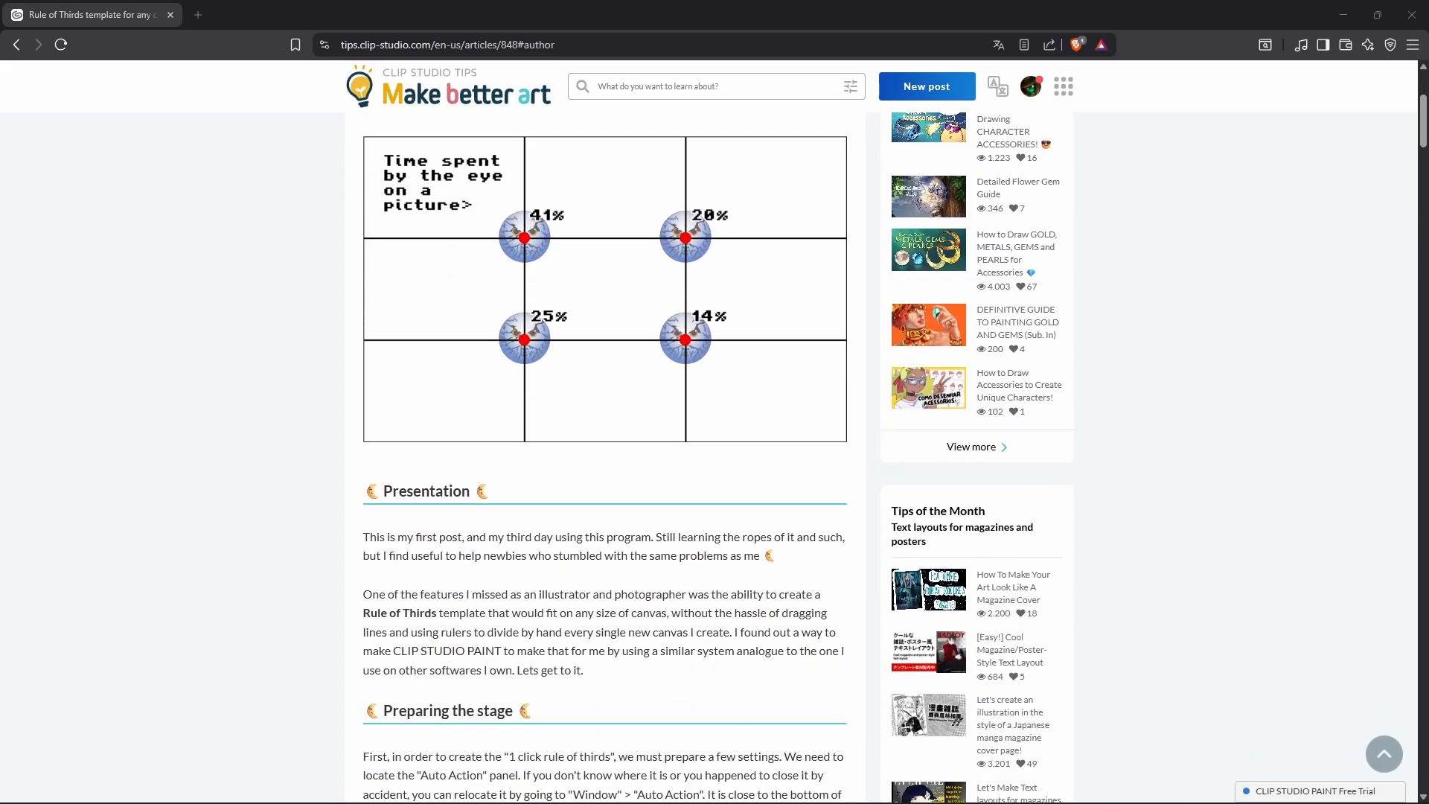
scroll(715, 447, "down", 8)
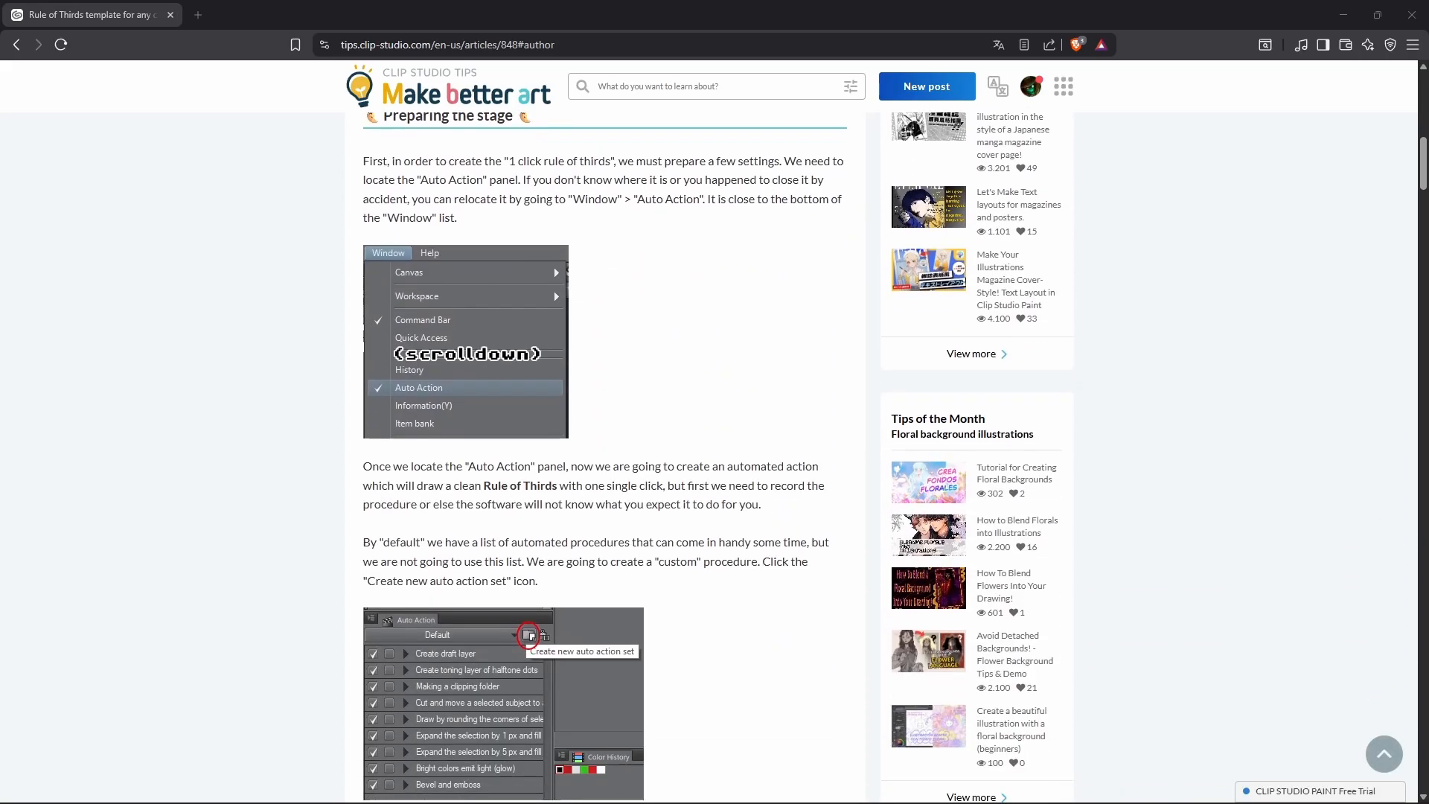
scroll(714, 446, "down", 13)
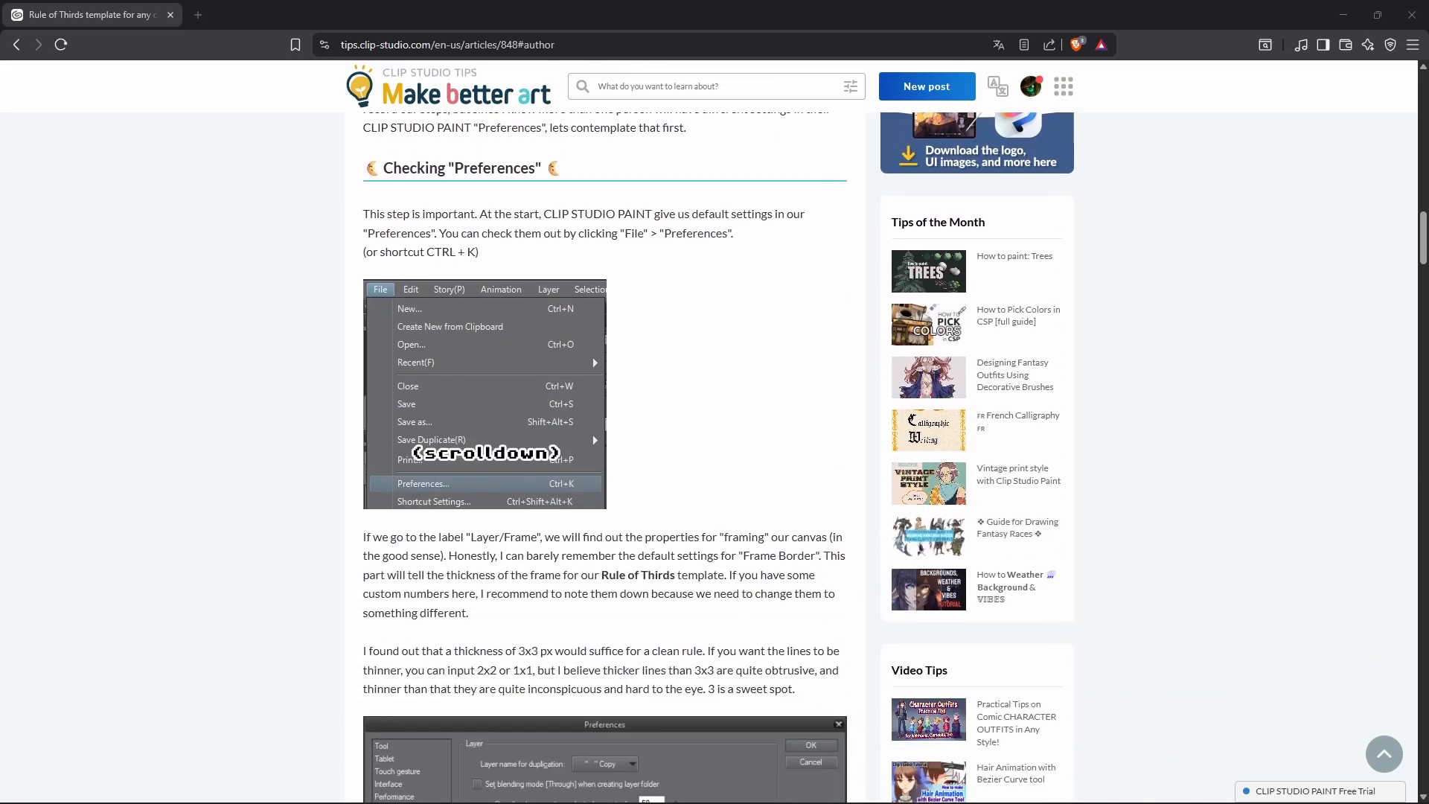
scroll(715, 446, "down", 12)
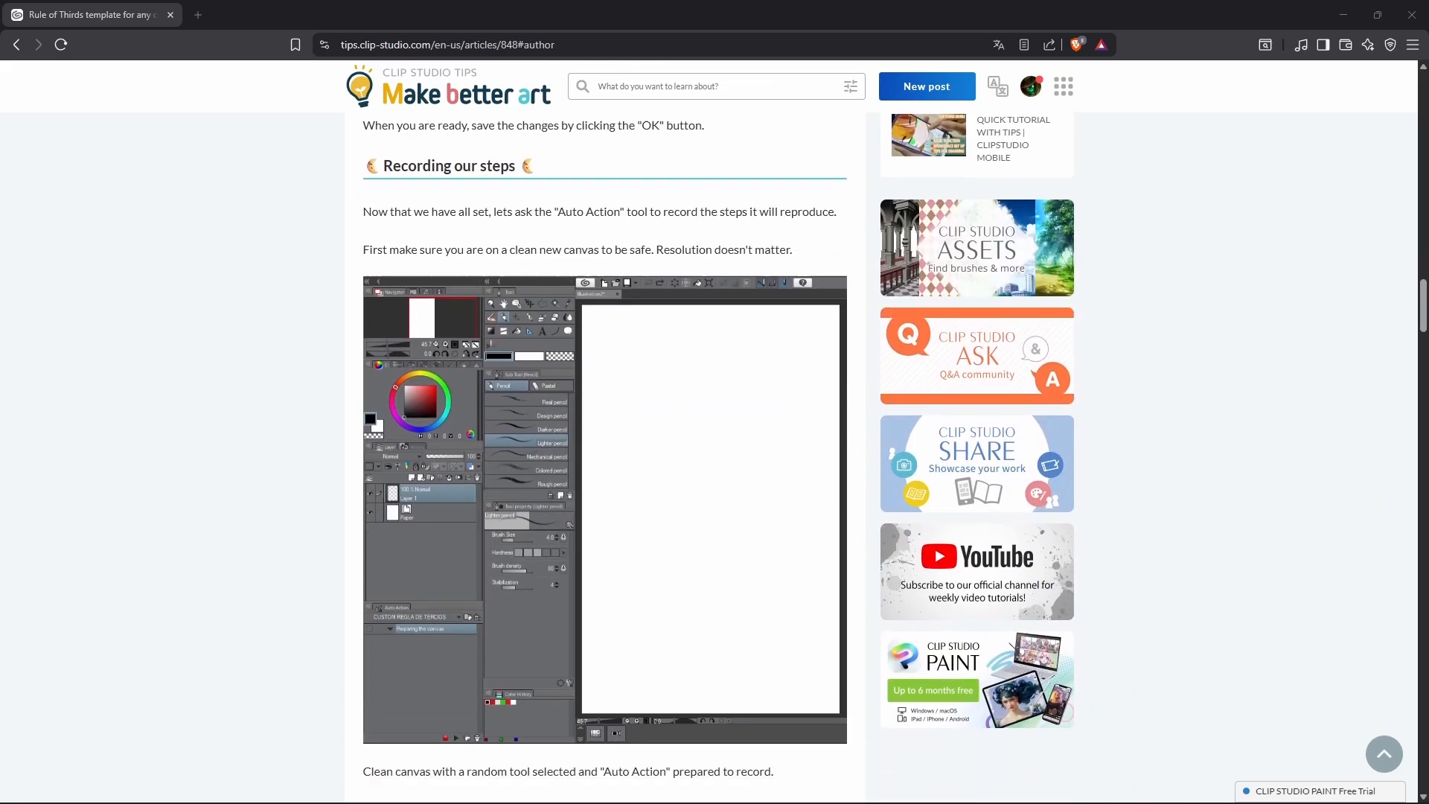
scroll(714, 446, "down", 12)
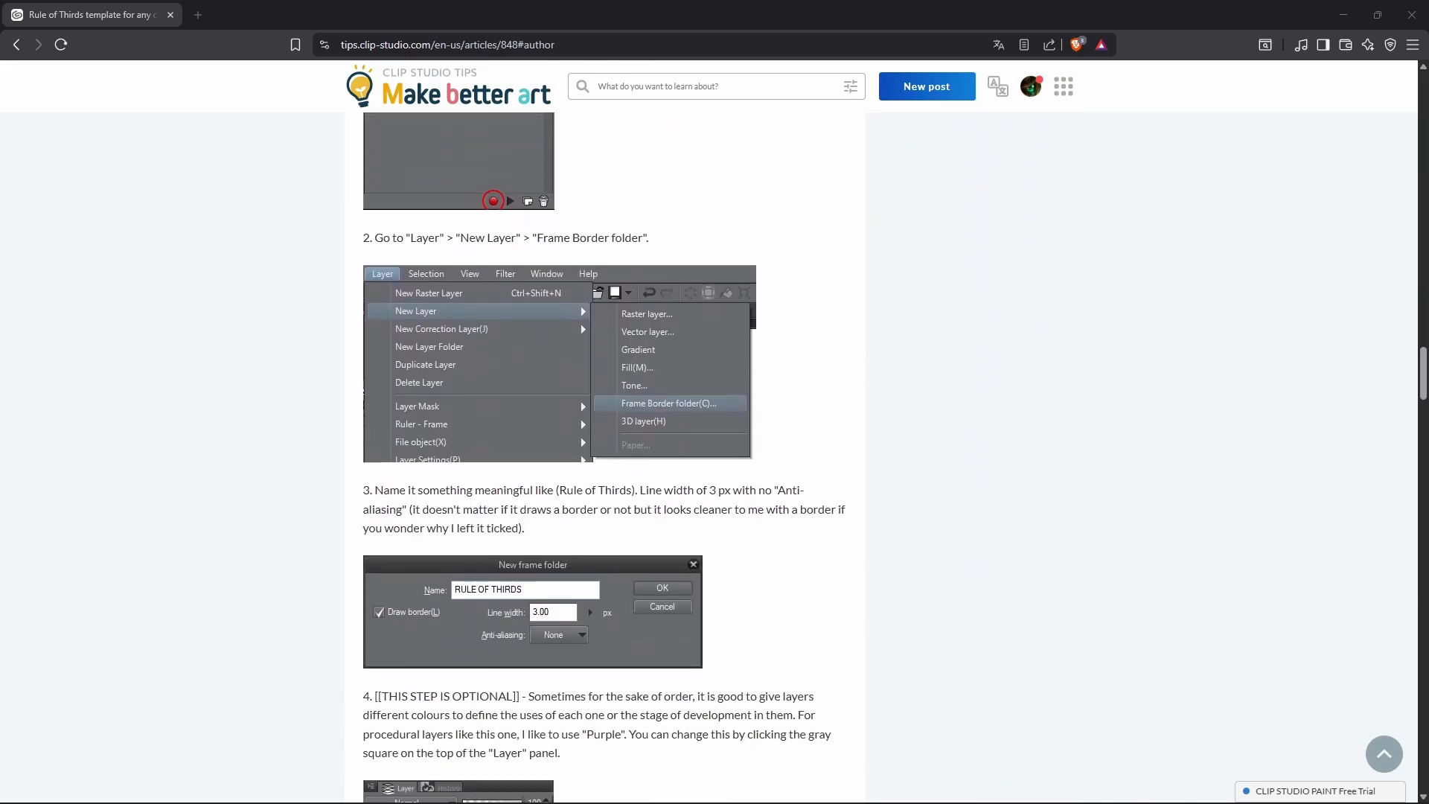
scroll(715, 447, "down", 13)
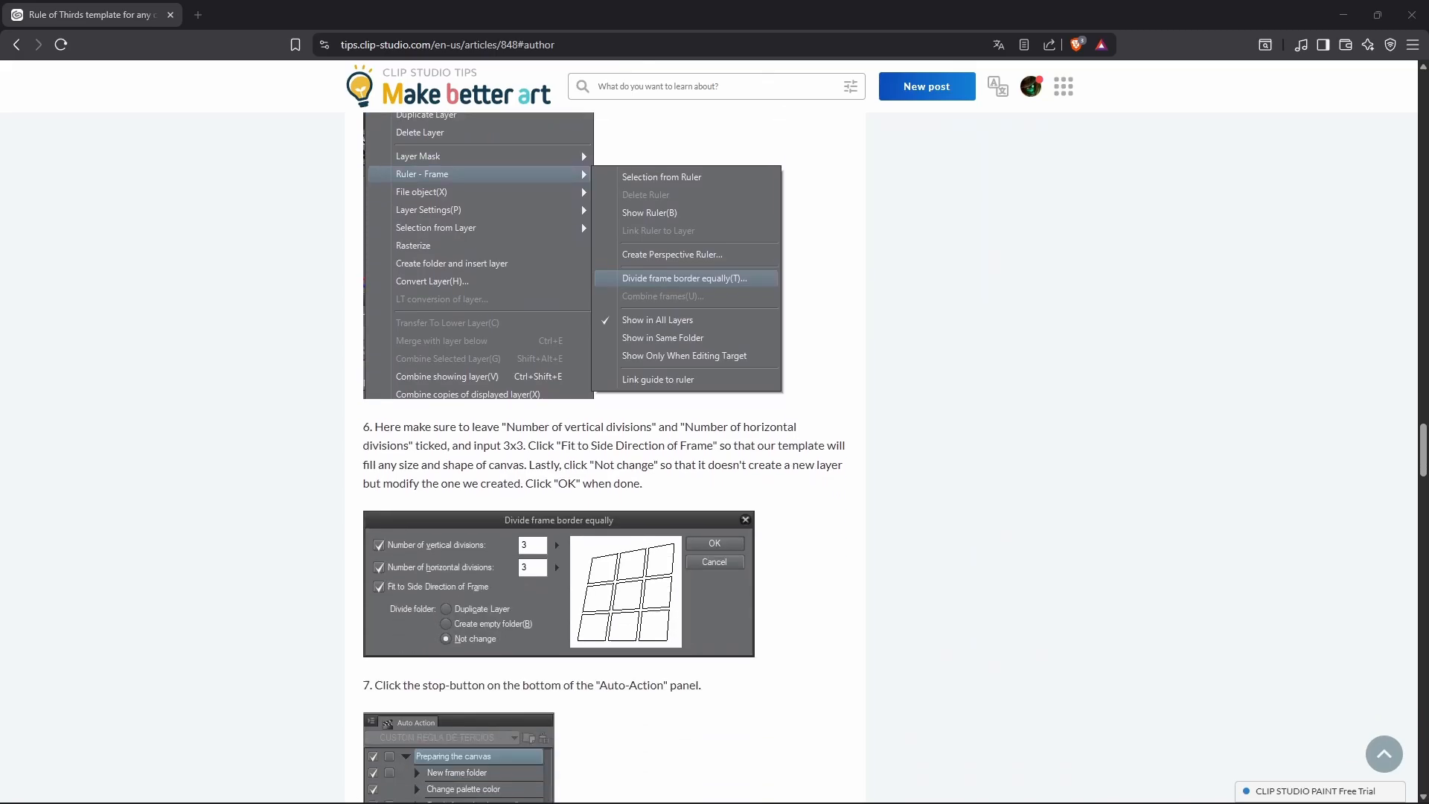
scroll(715, 446, "down", 13)
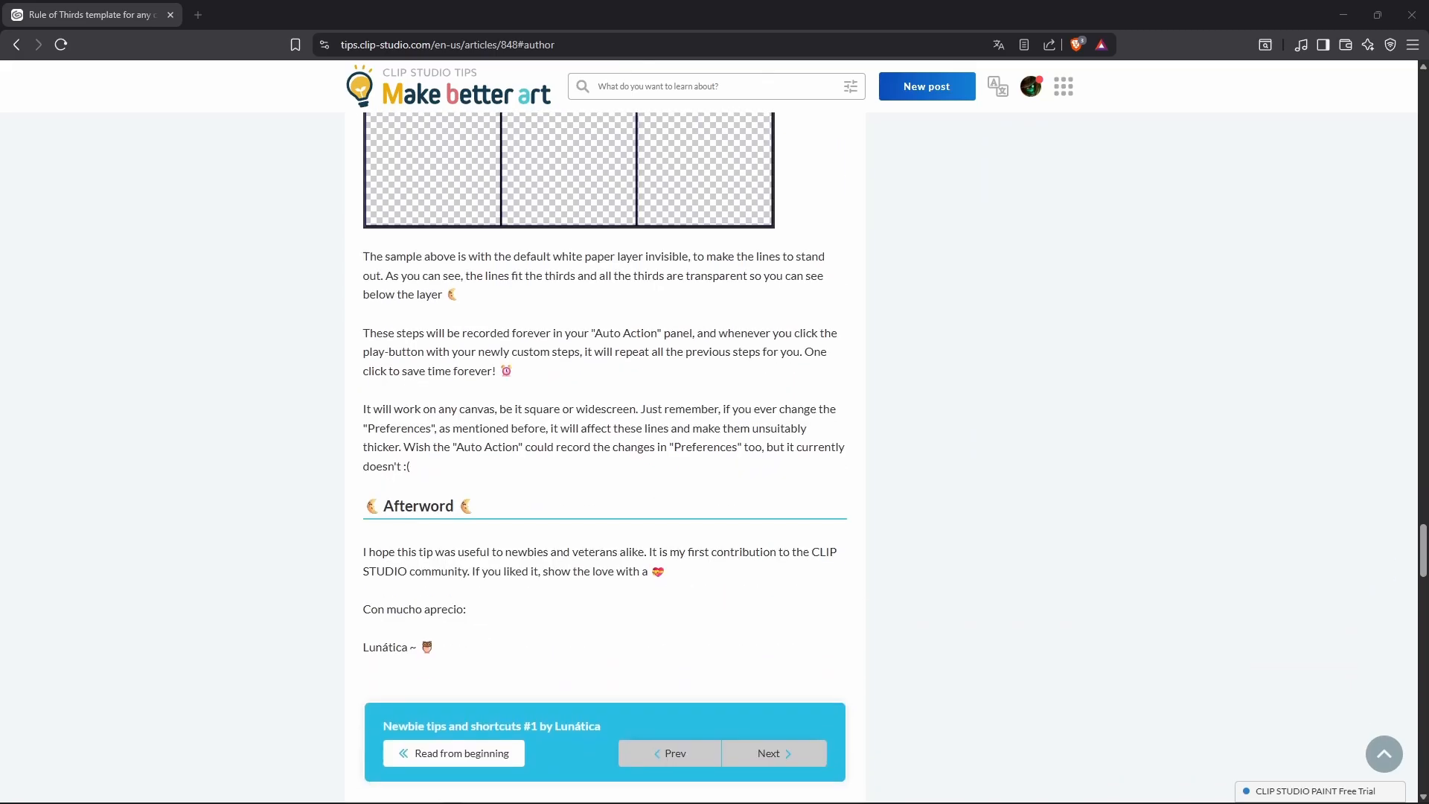
scroll(715, 447, "down", 8)
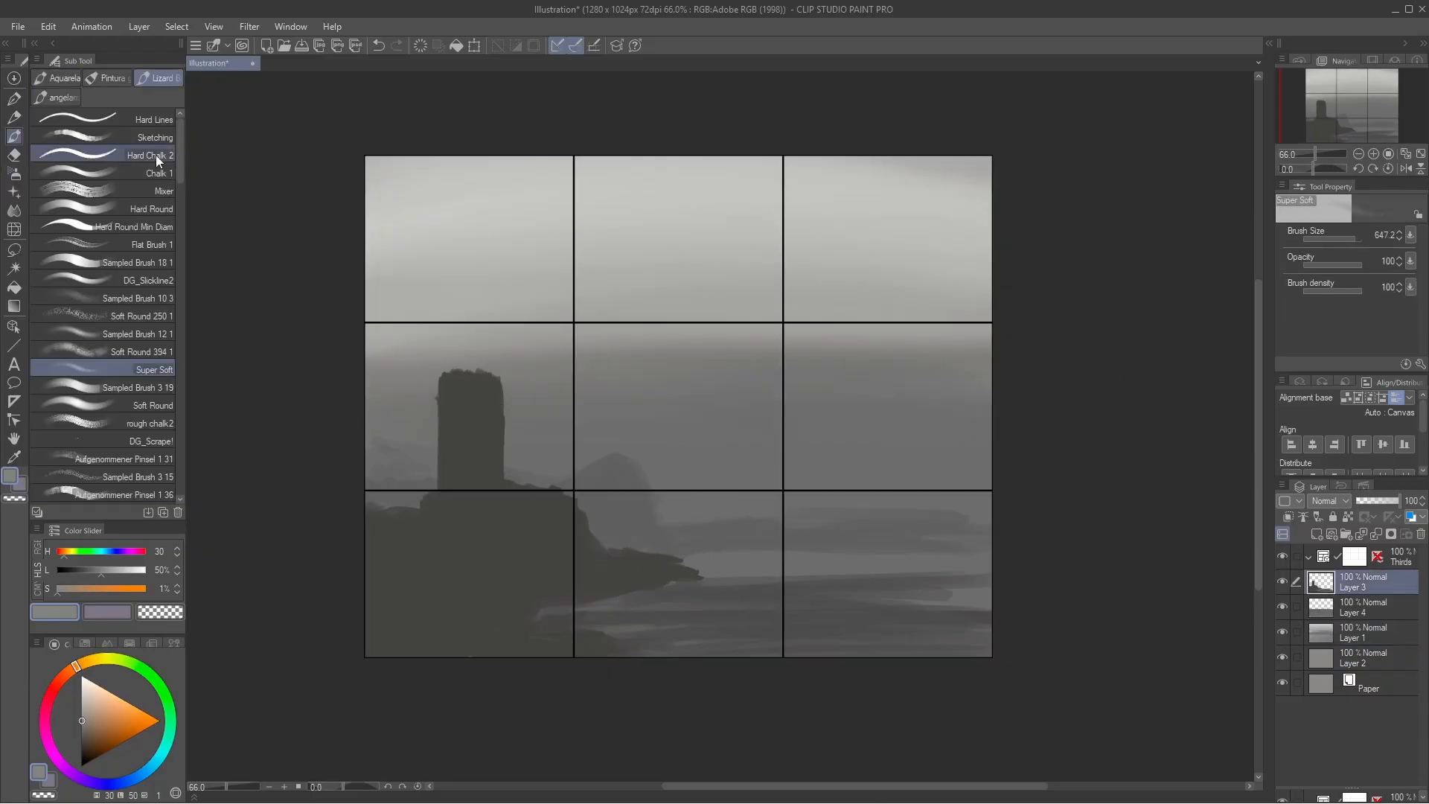
Step: Back in Clip Studio Paint, add dark windows to the tower and dark crevices and shading to the rocks with the Chalk 1 brush
left_click(156, 173)
left_click(469, 520, "alt")
left_click(466, 409)
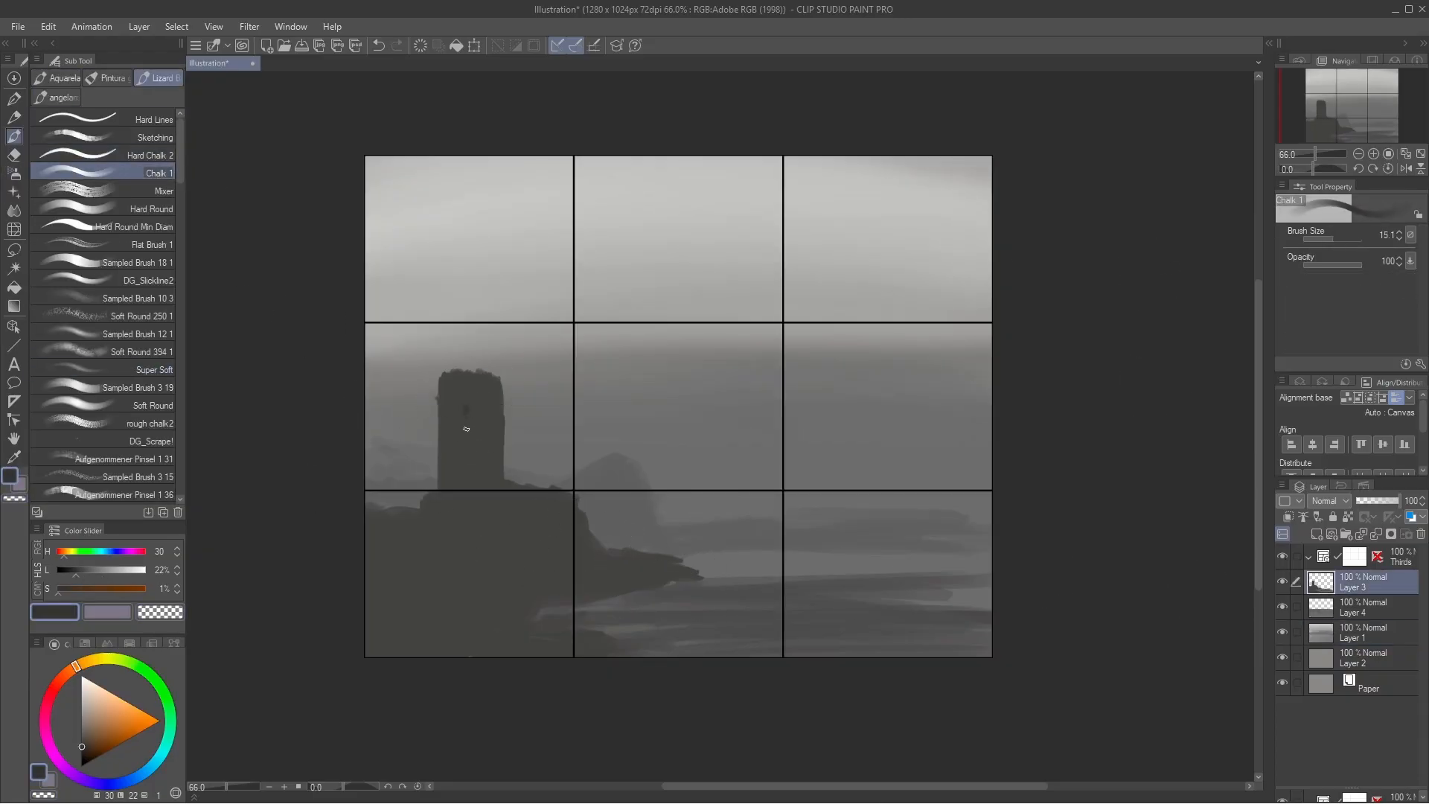
left_click_drag(467, 414, 465, 421)
left_click(402, 492, "alt")
left_click(527, 547, "alt")
left_click(480, 552, "alt")
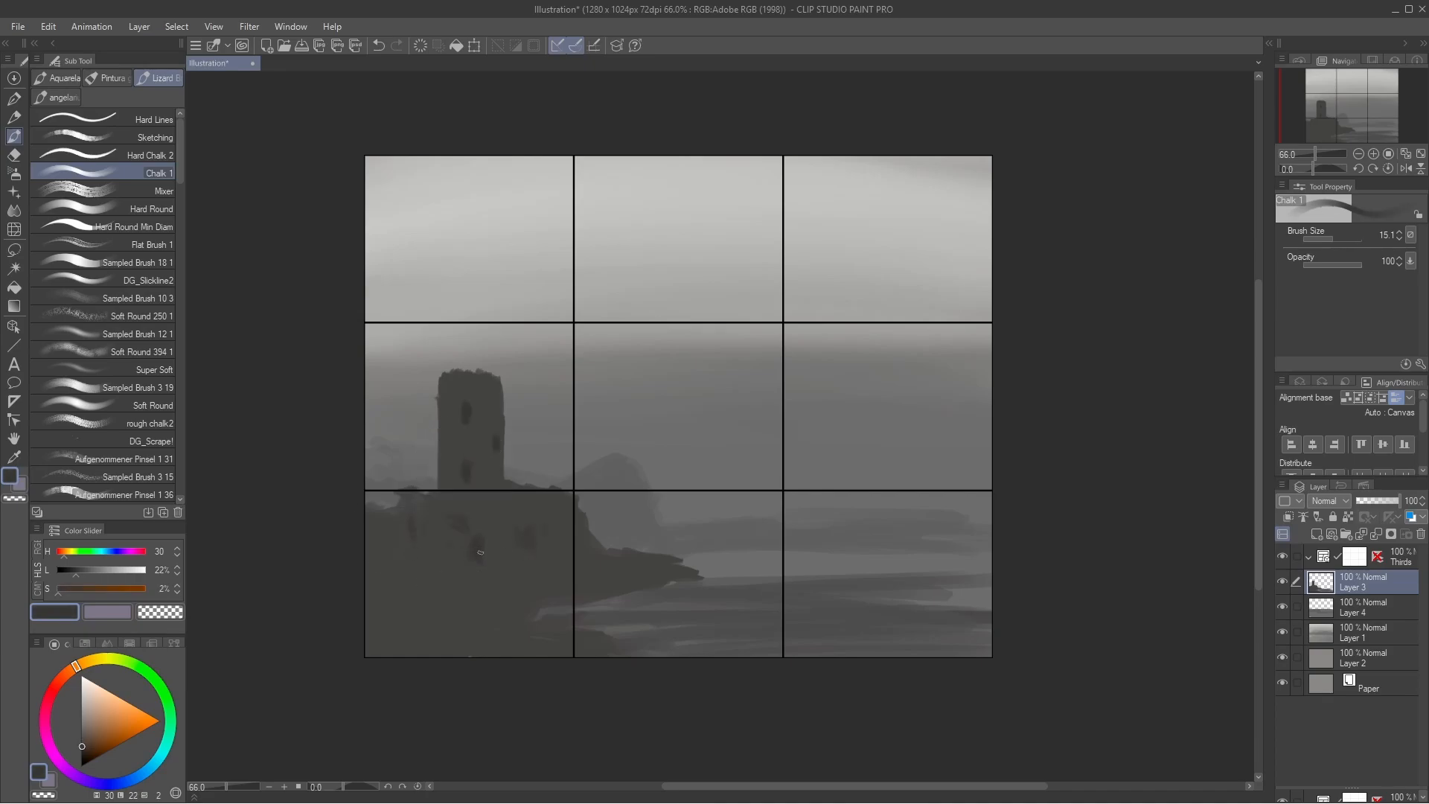
left_click(1337, 238)
left_click_drag(383, 624, 630, 583)
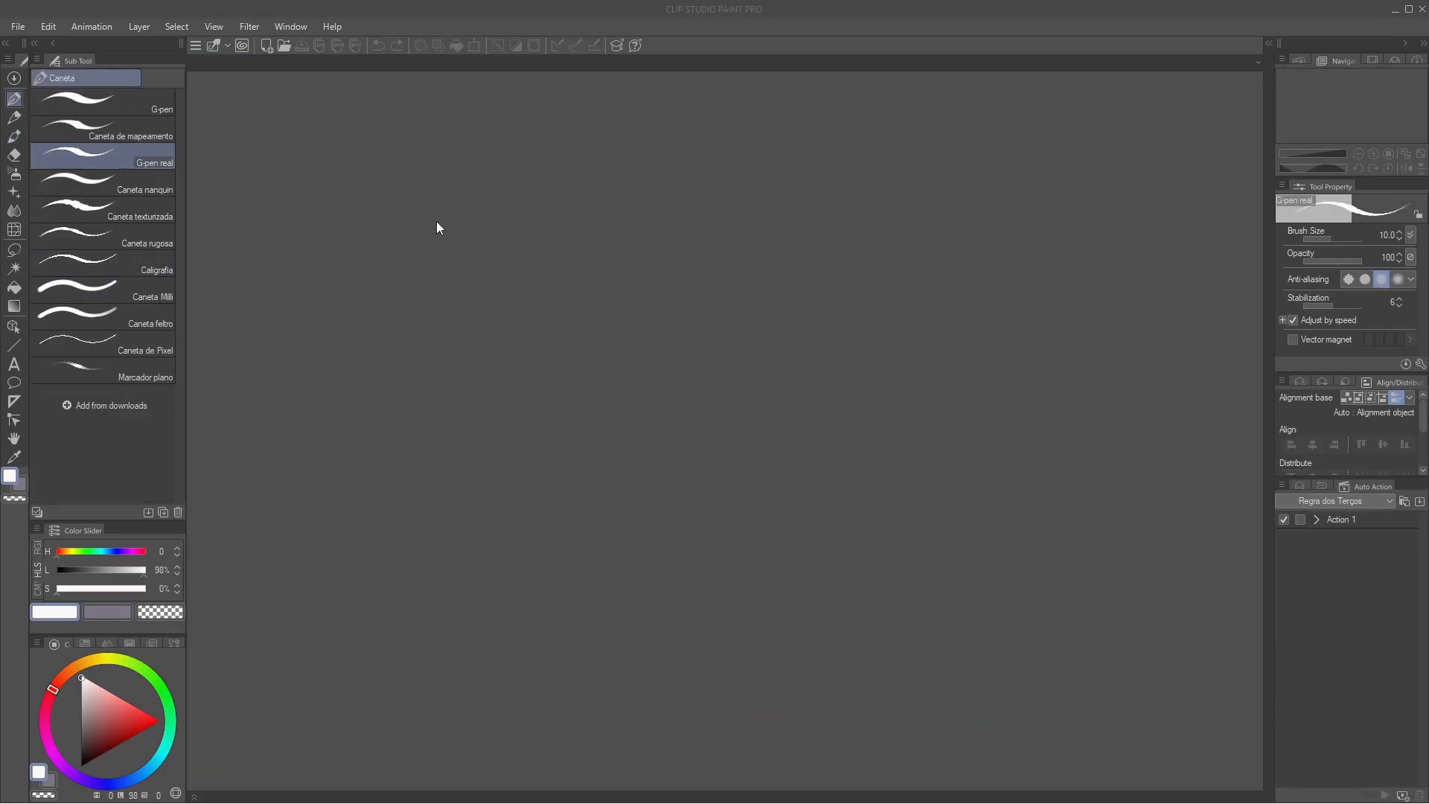
Step: Open the Layer/Frame preferences and set the vertical and horizontal frame border gutters to 3 px
left_click(23, 26)
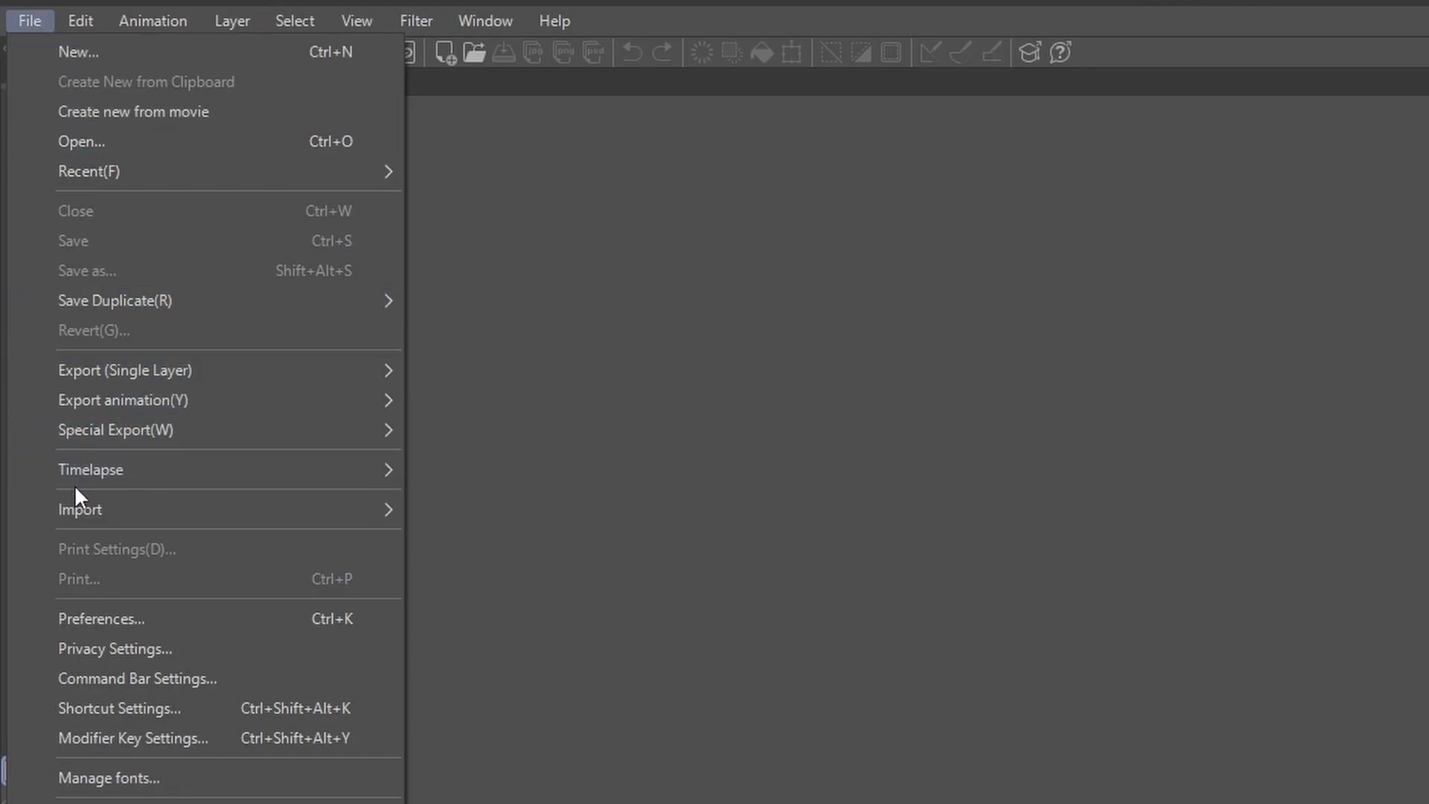
left_click(95, 619)
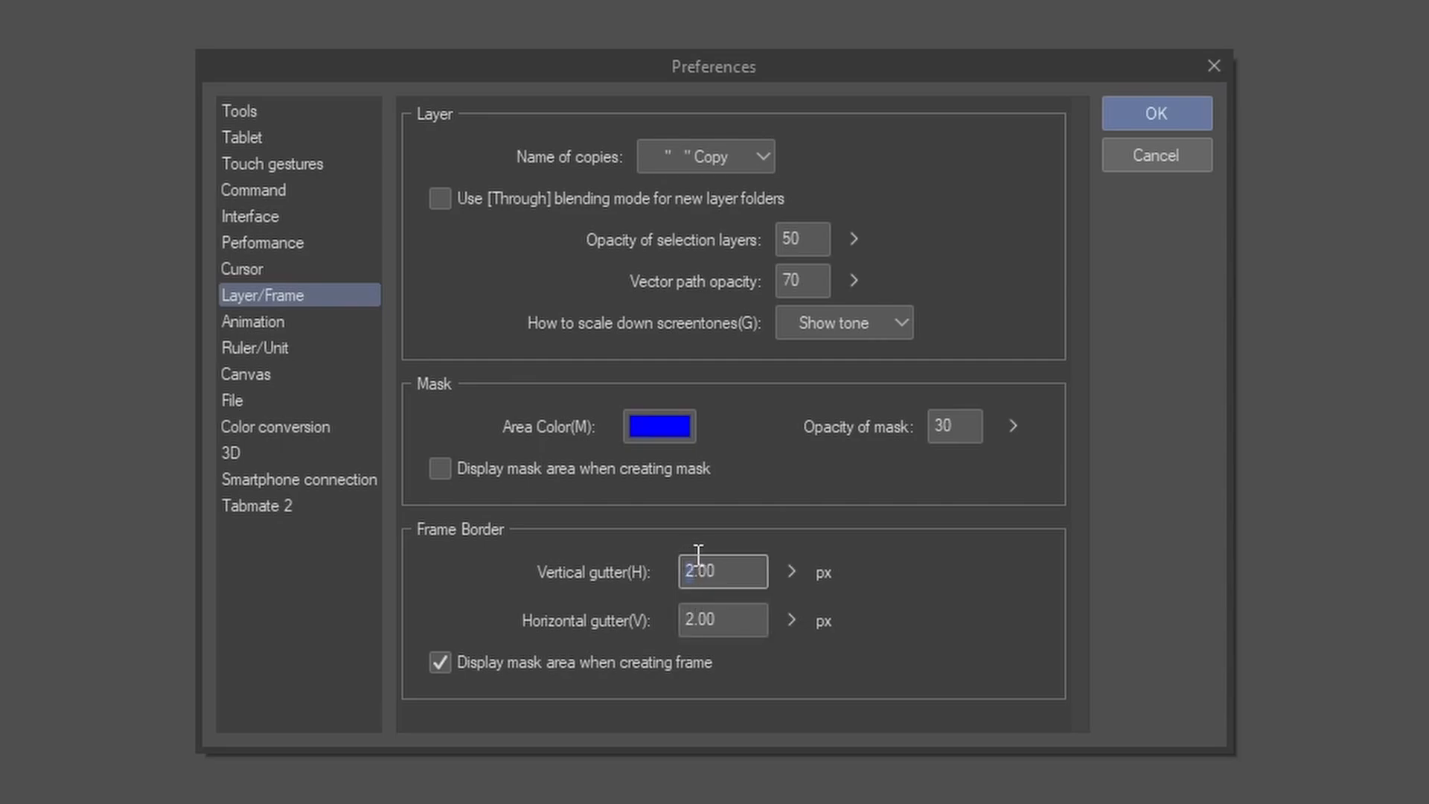
type("3")
left_click(681, 619)
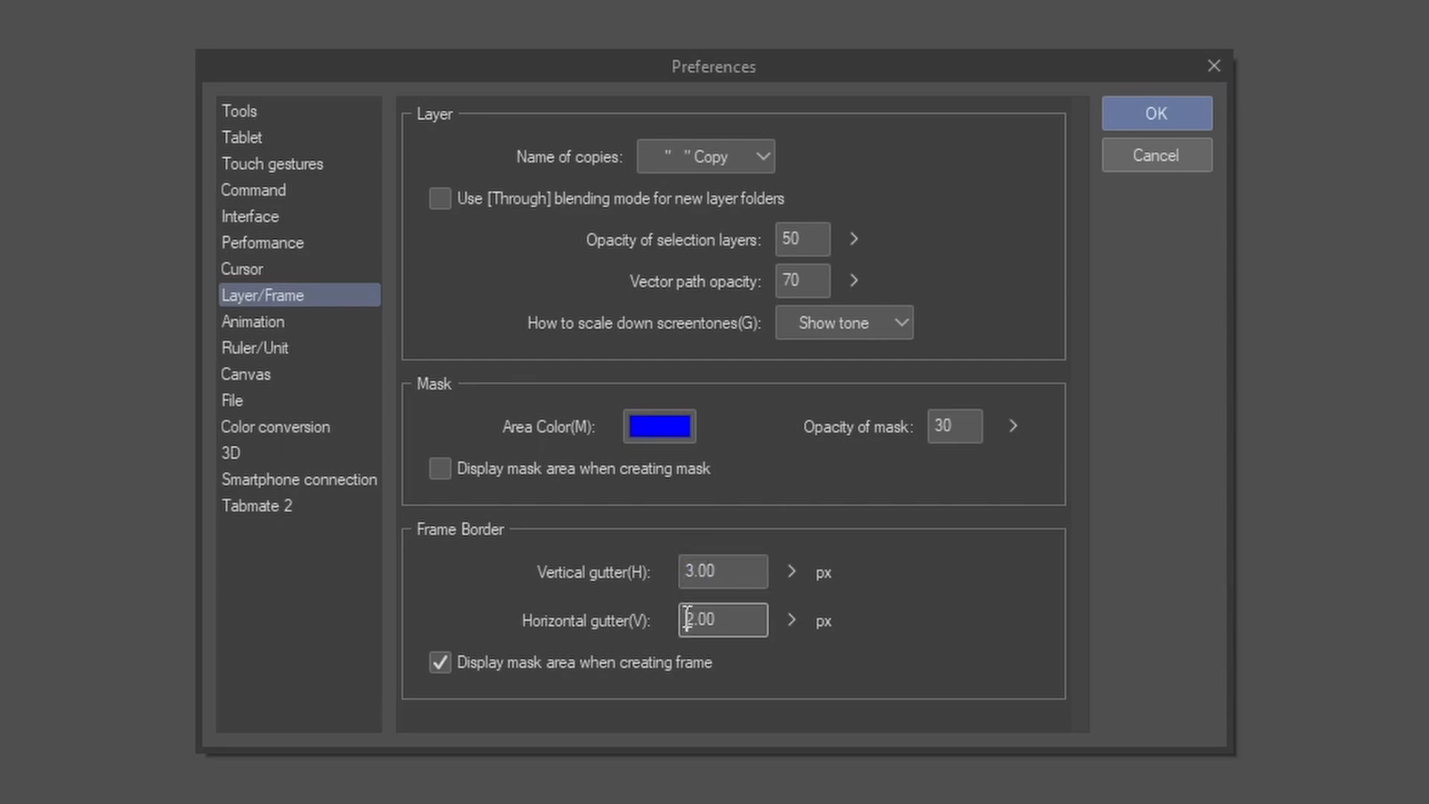
key("shift+Right")
type("3")
Step: Change the vertical and horizontal frame border gutters to 1 px
left_click(702, 560)
key("shift+Right")
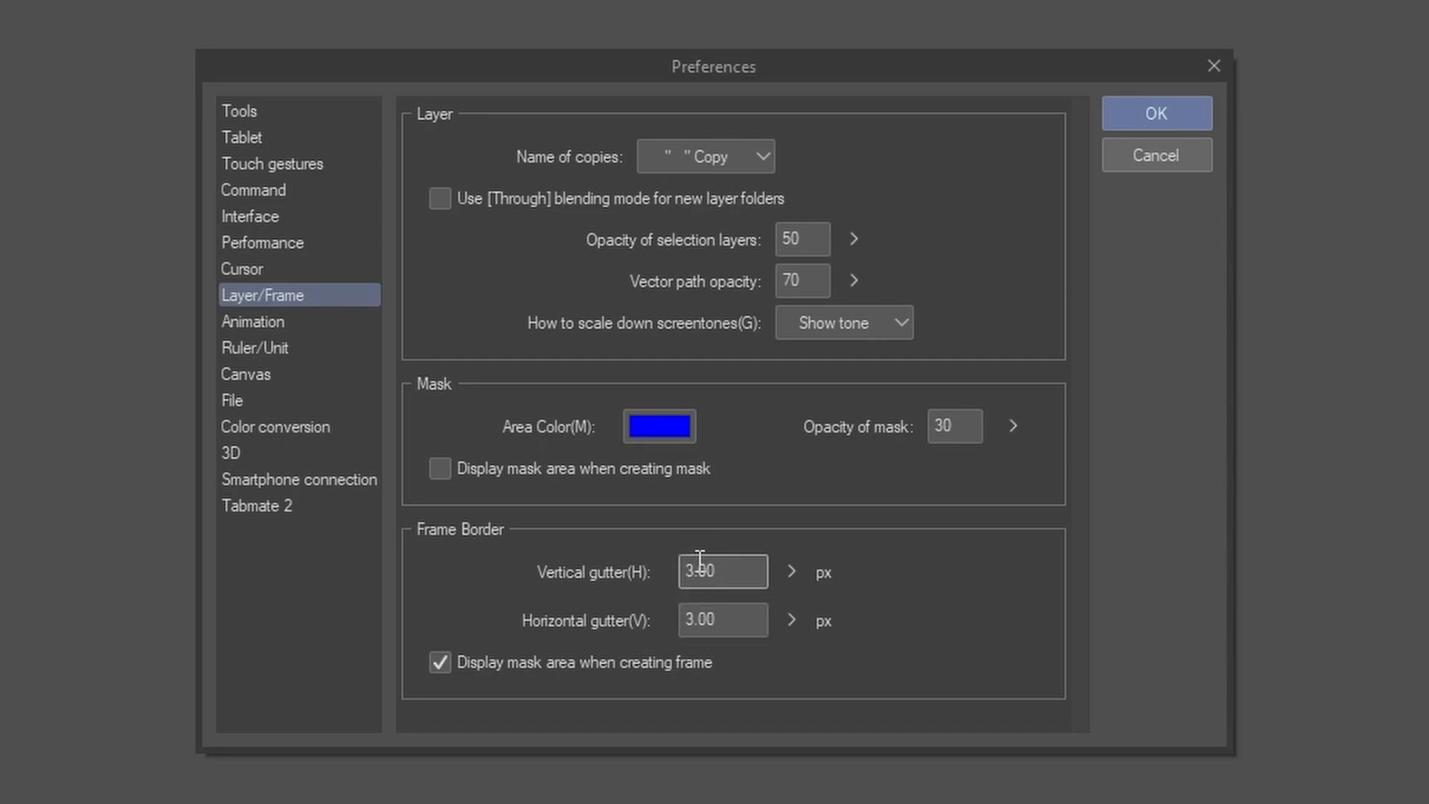
type("1")
left_click(703, 619)
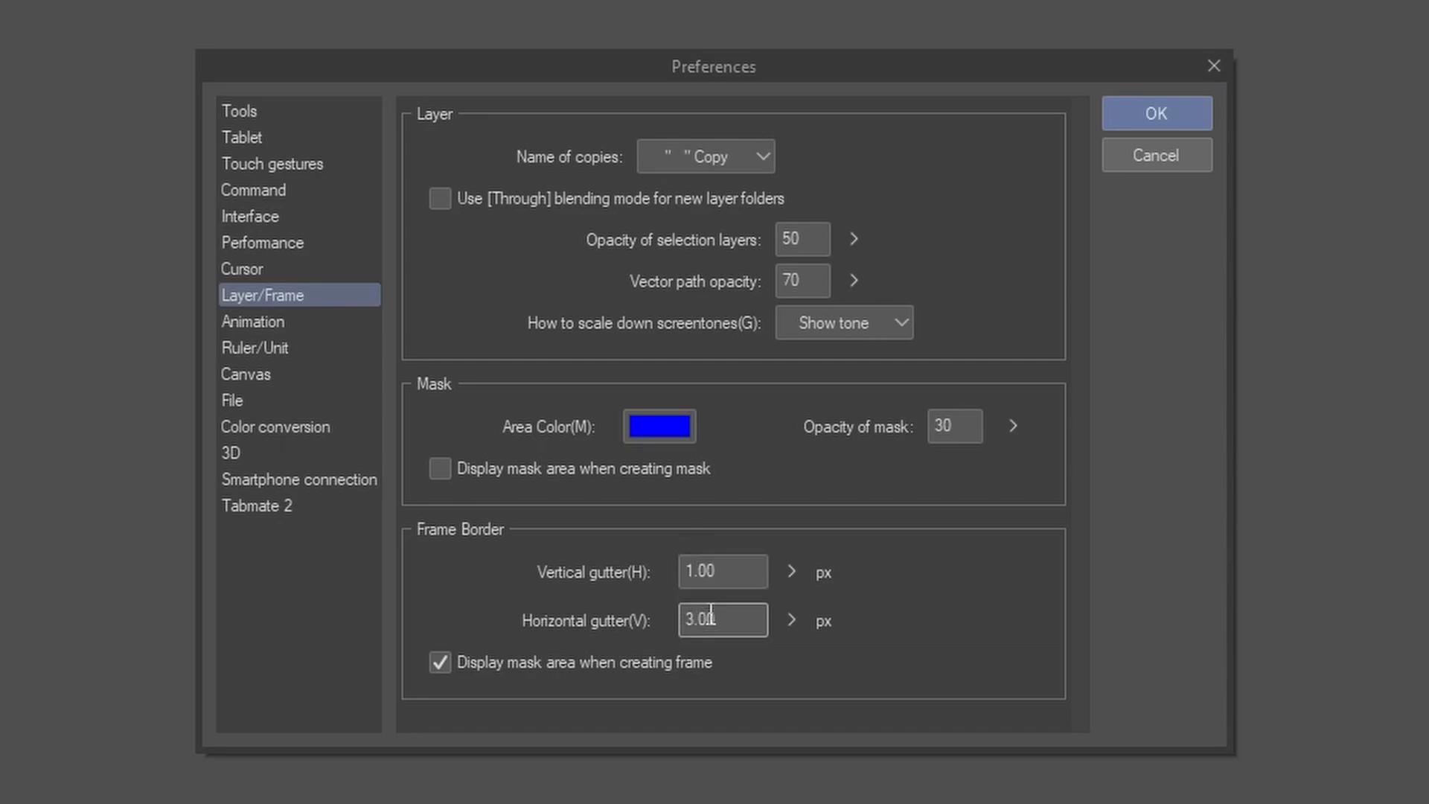
key("BackSpace")
type("1")
Step: Set the vertical and horizontal frame border gutters to 2 px and save the preferences
left_click(690, 569)
key("shift+Right")
type("2")
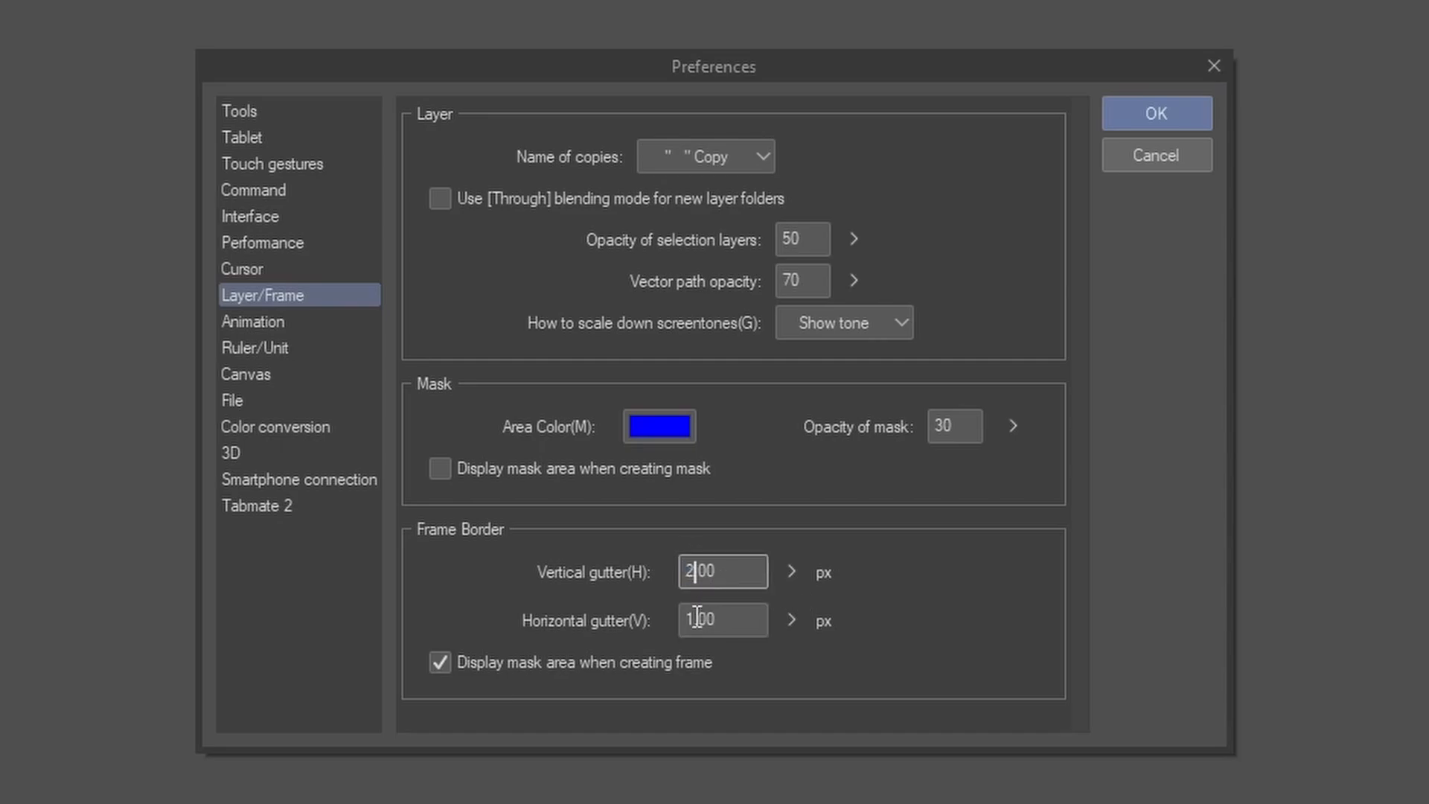
left_click(686, 617)
key("shift+Right")
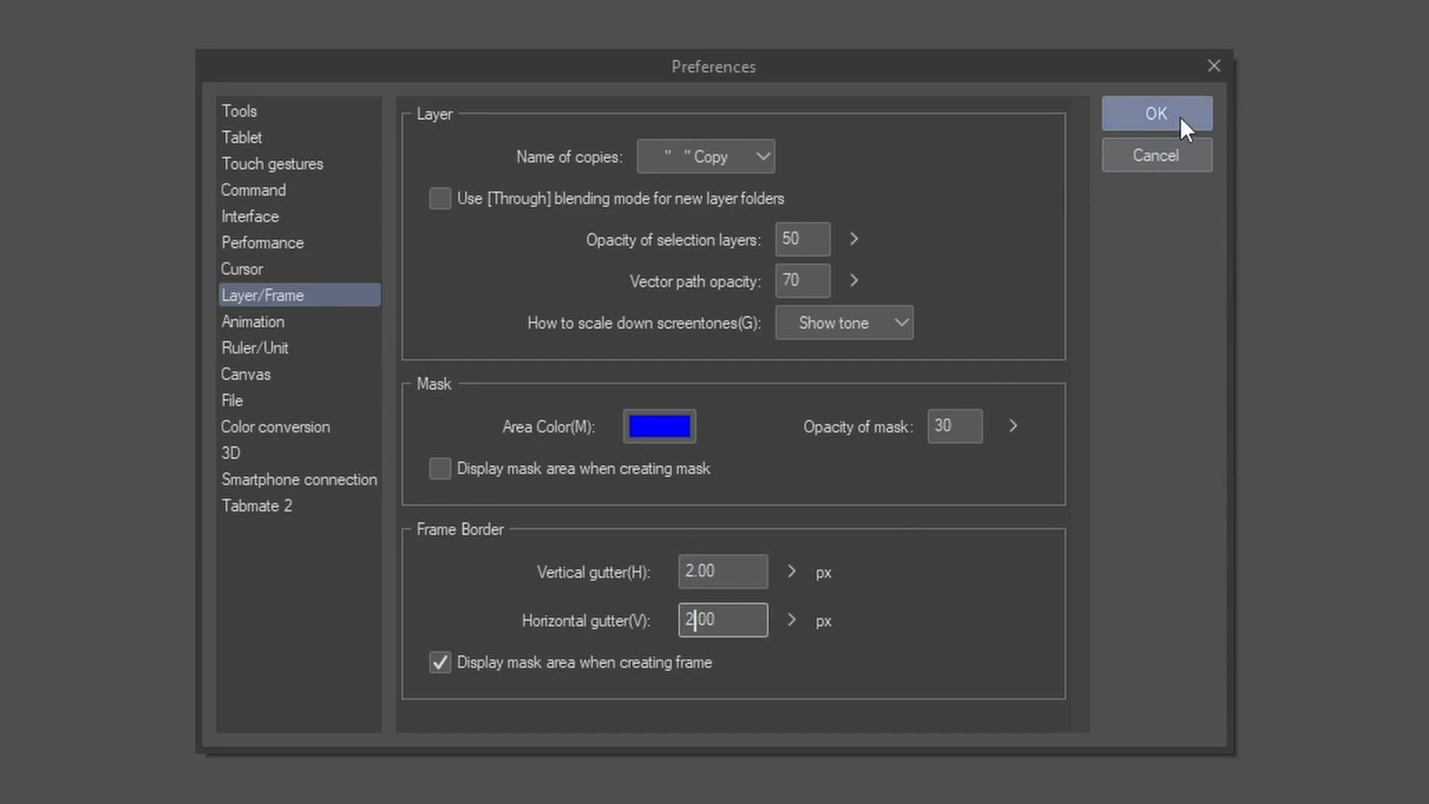
type("2")
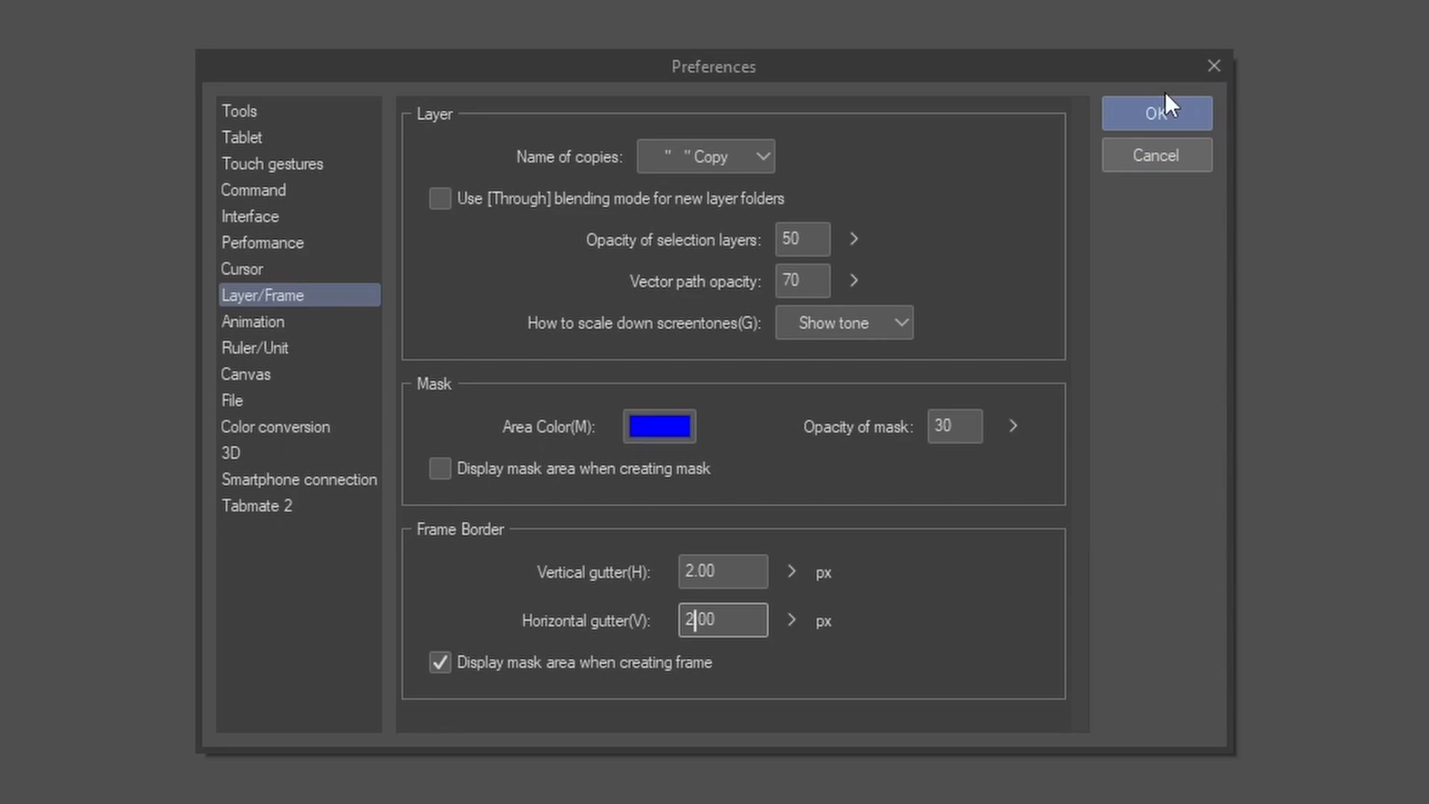
left_click(1155, 108)
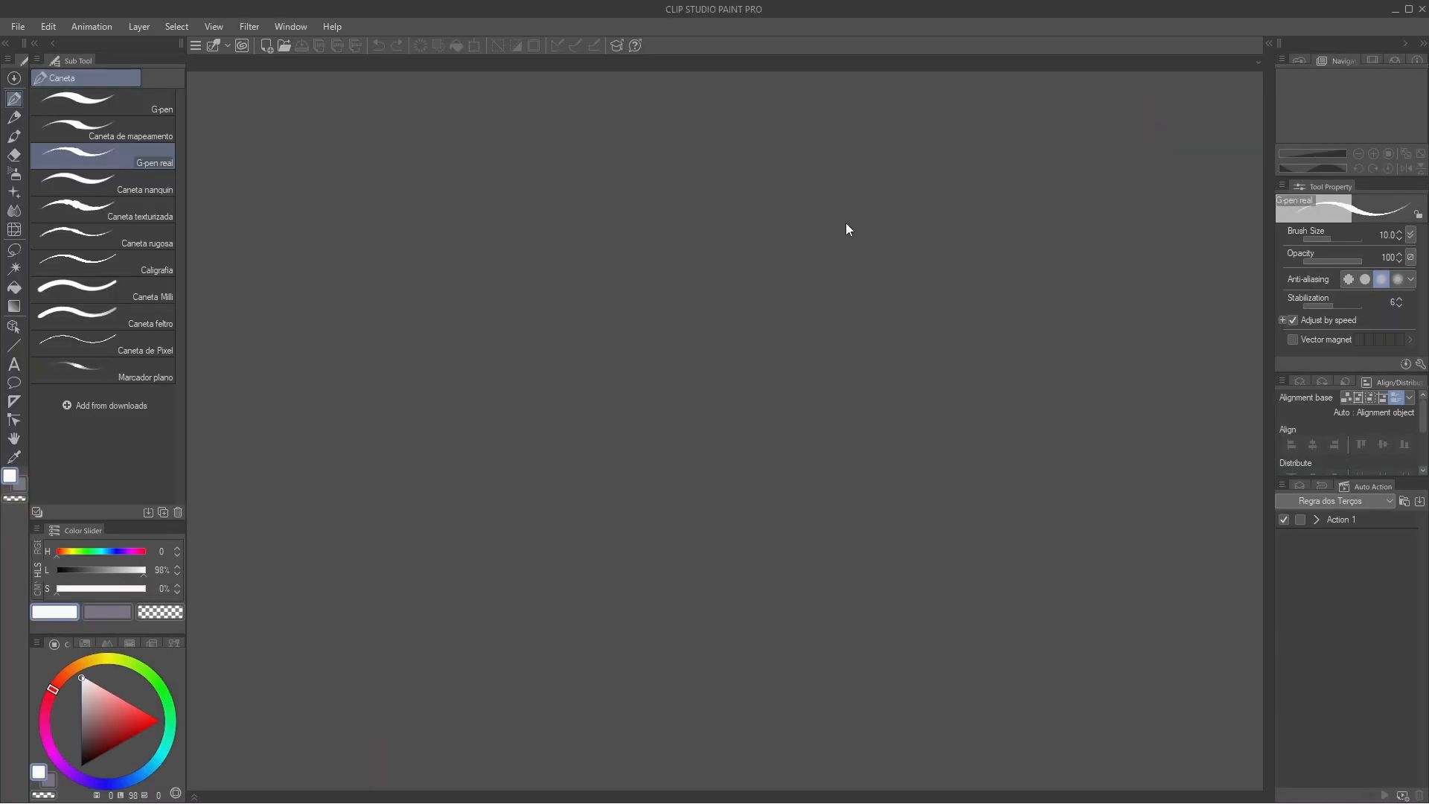
left_click(1298, 485)
left_click(1339, 487)
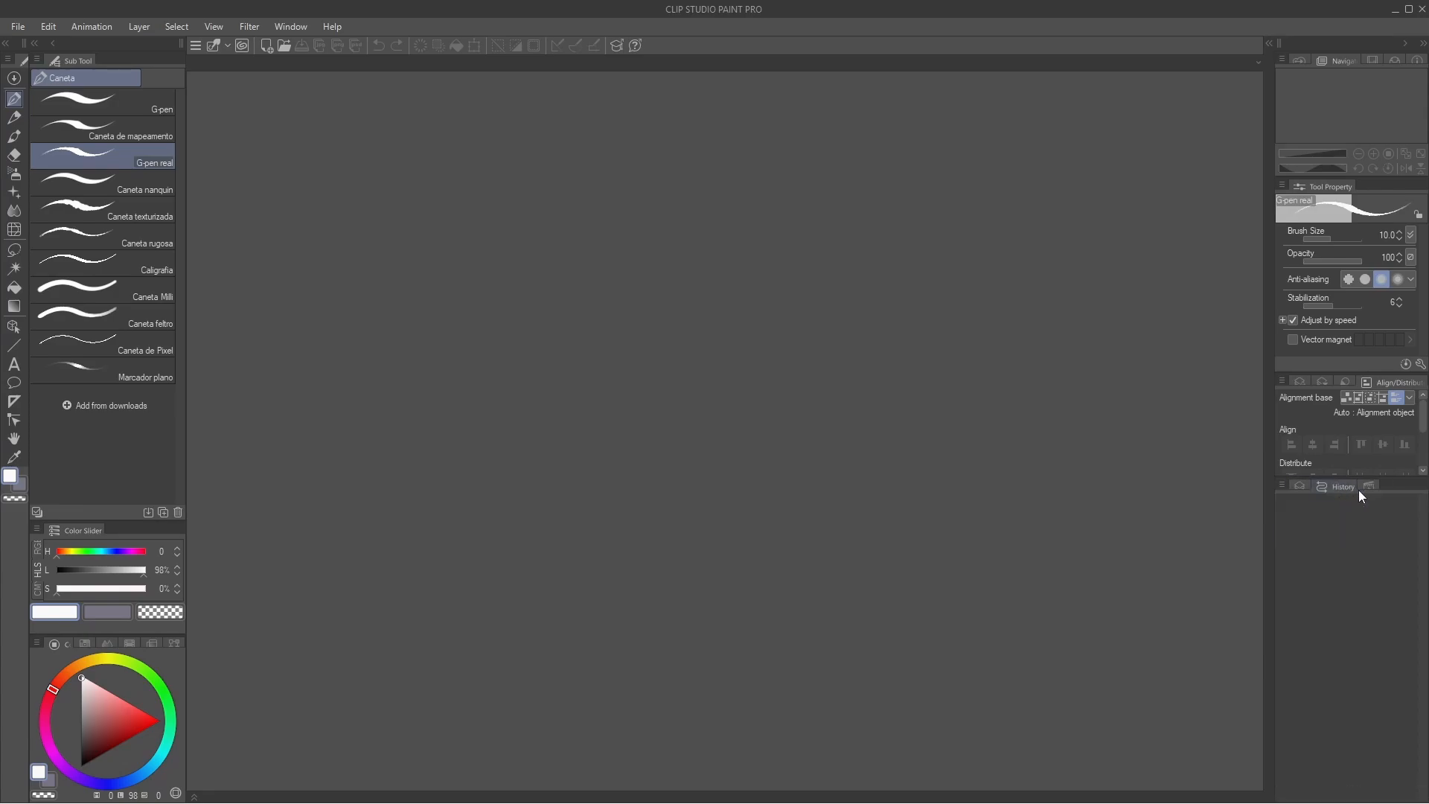
left_click(1363, 486)
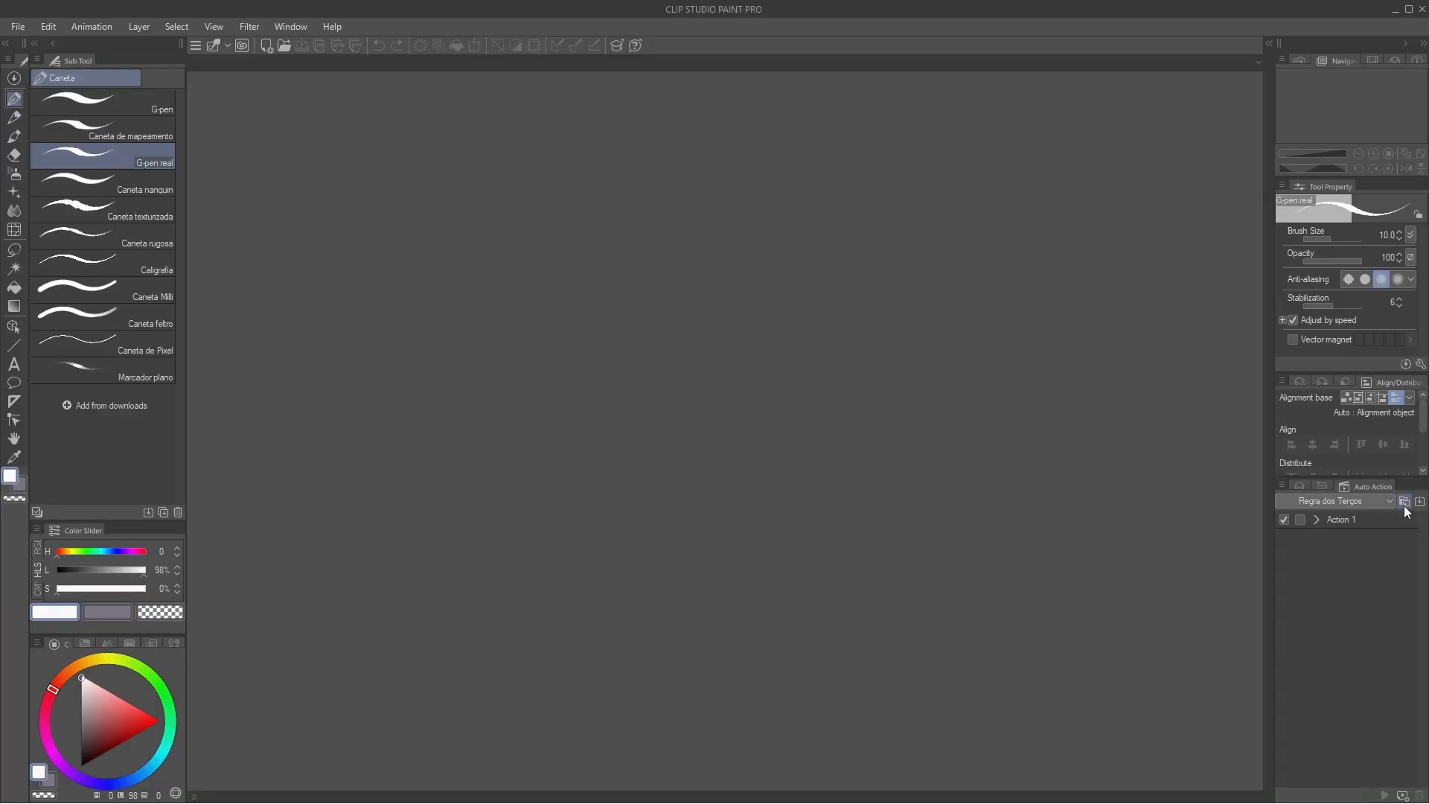
Step: Create a new auto action set named Thirds
left_click(1377, 167)
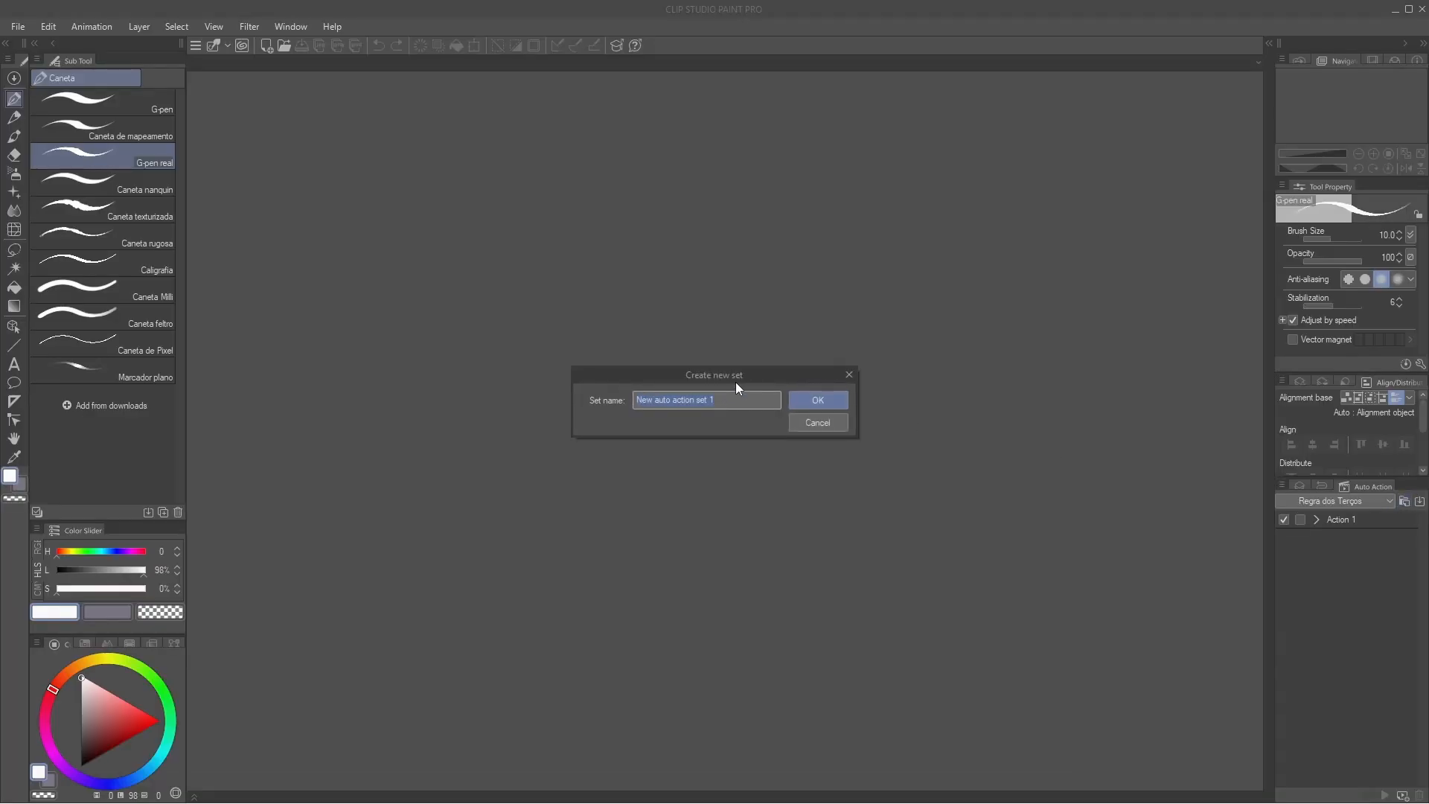
type("Thirds")
left_click(802, 402)
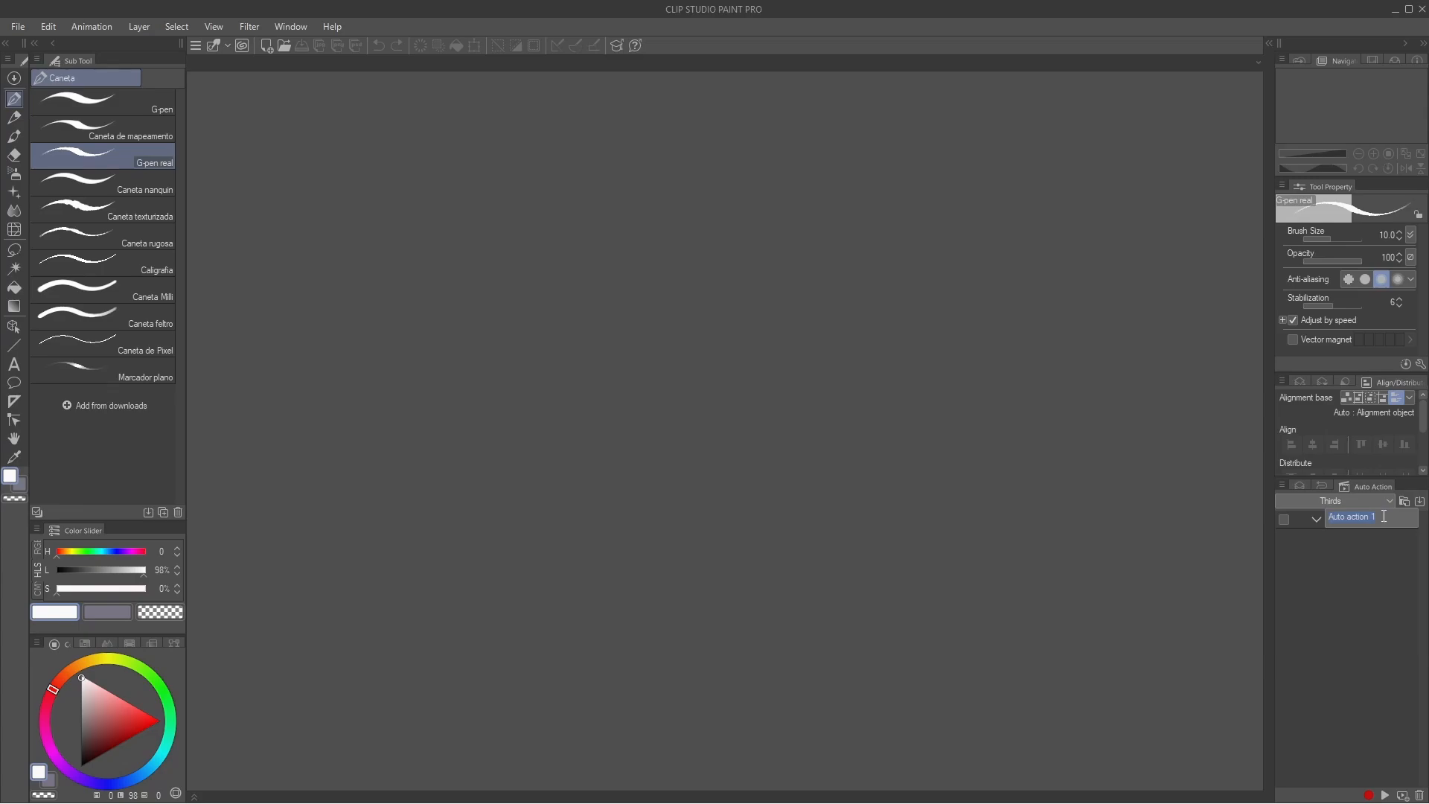
Step: Rename the auto action in the Thirds set as Thirds Rule
key("BackSpace")
type("Thirds Rule")
key("Return")
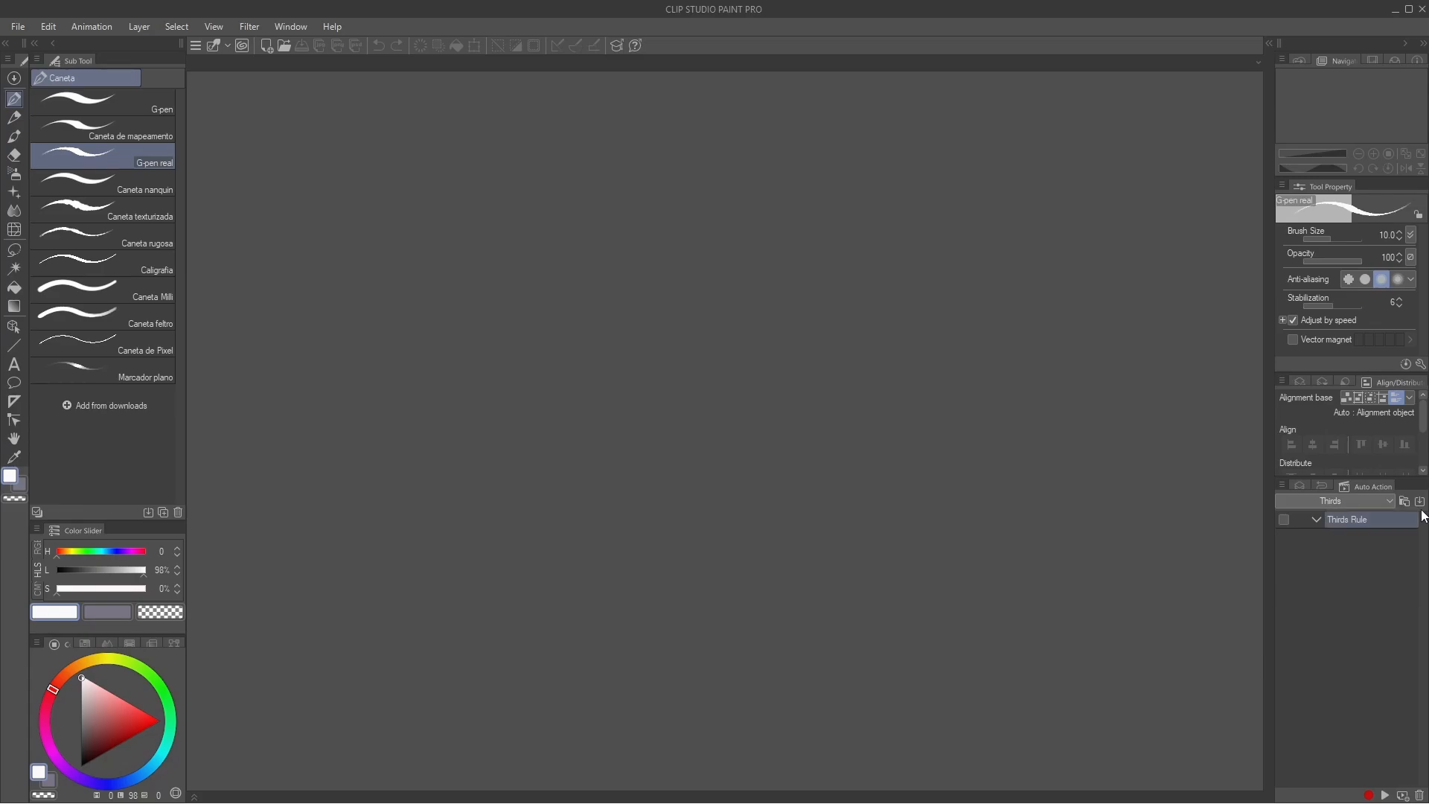
Step: Create a new illustration canvas using the SXGA (1280 x 1024px) preset
left_click(16, 28)
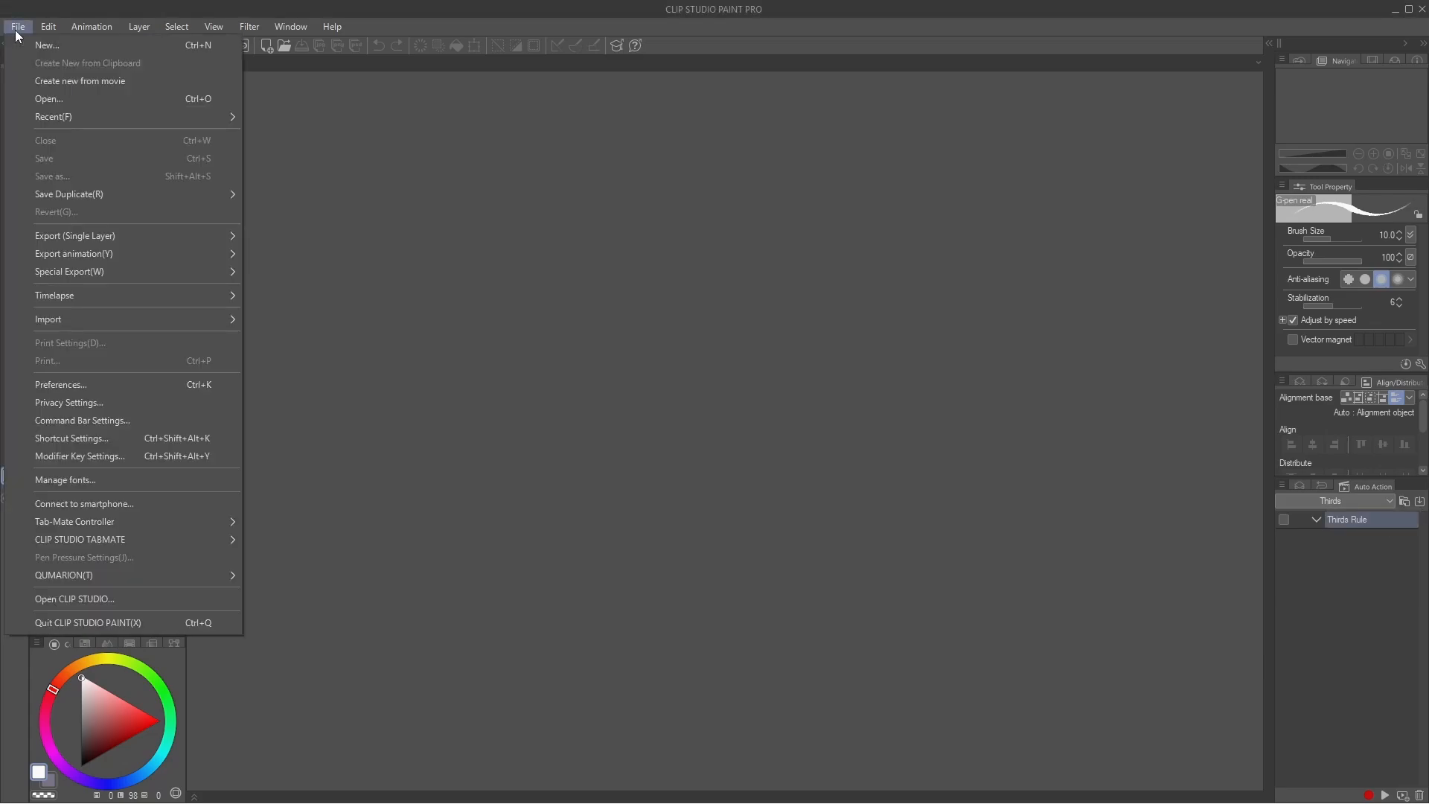
left_click(38, 44)
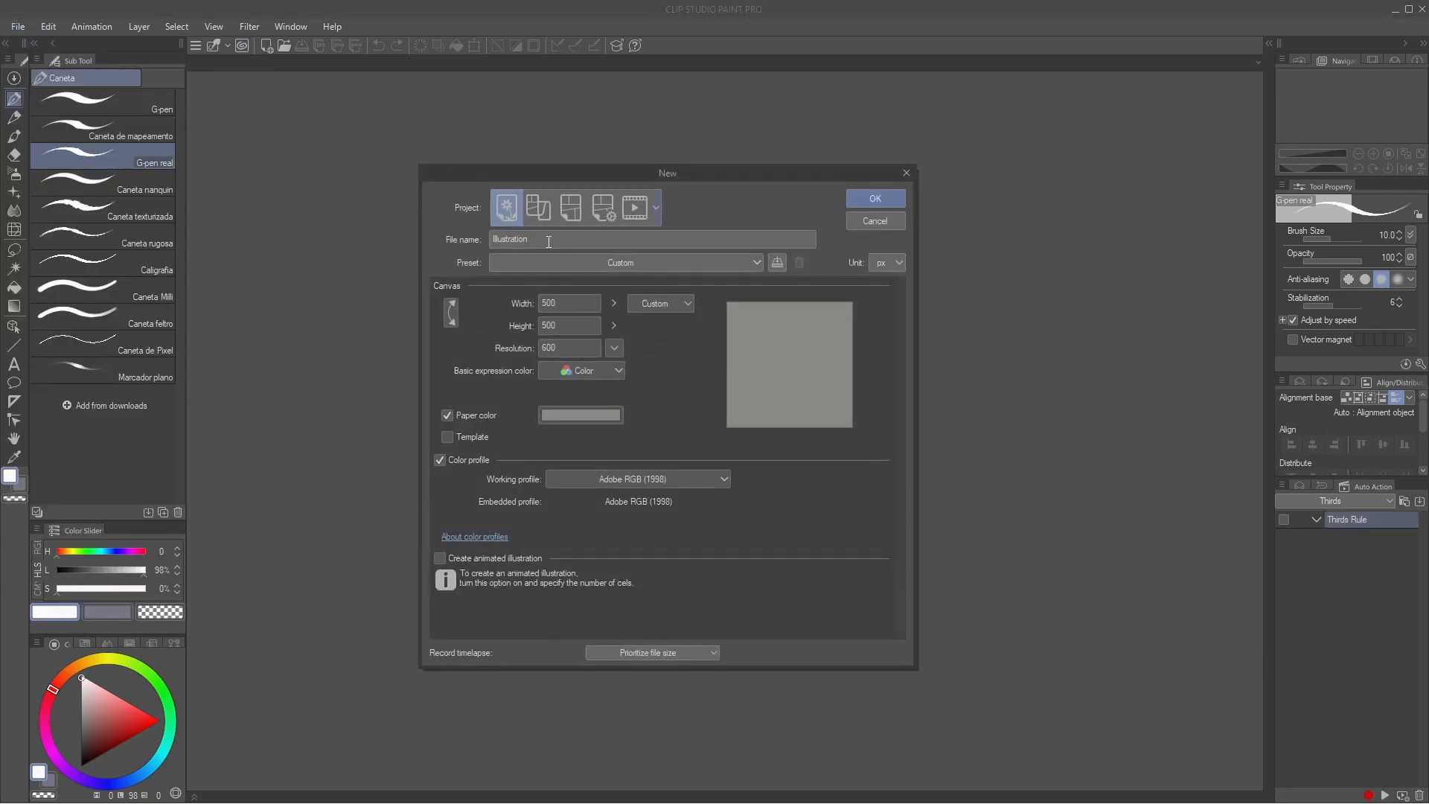
left_click(592, 270)
left_click(598, 320)
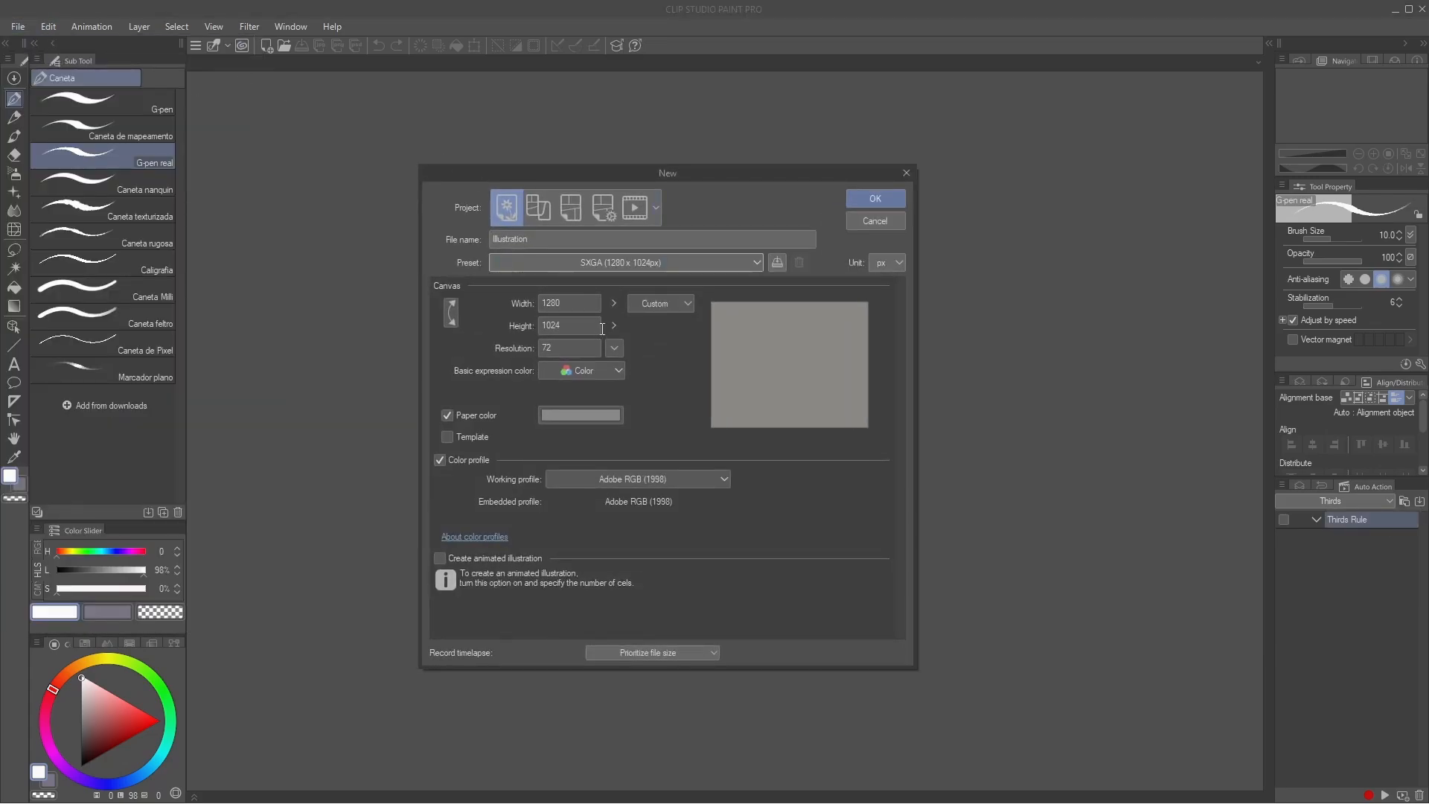
left_click(869, 199)
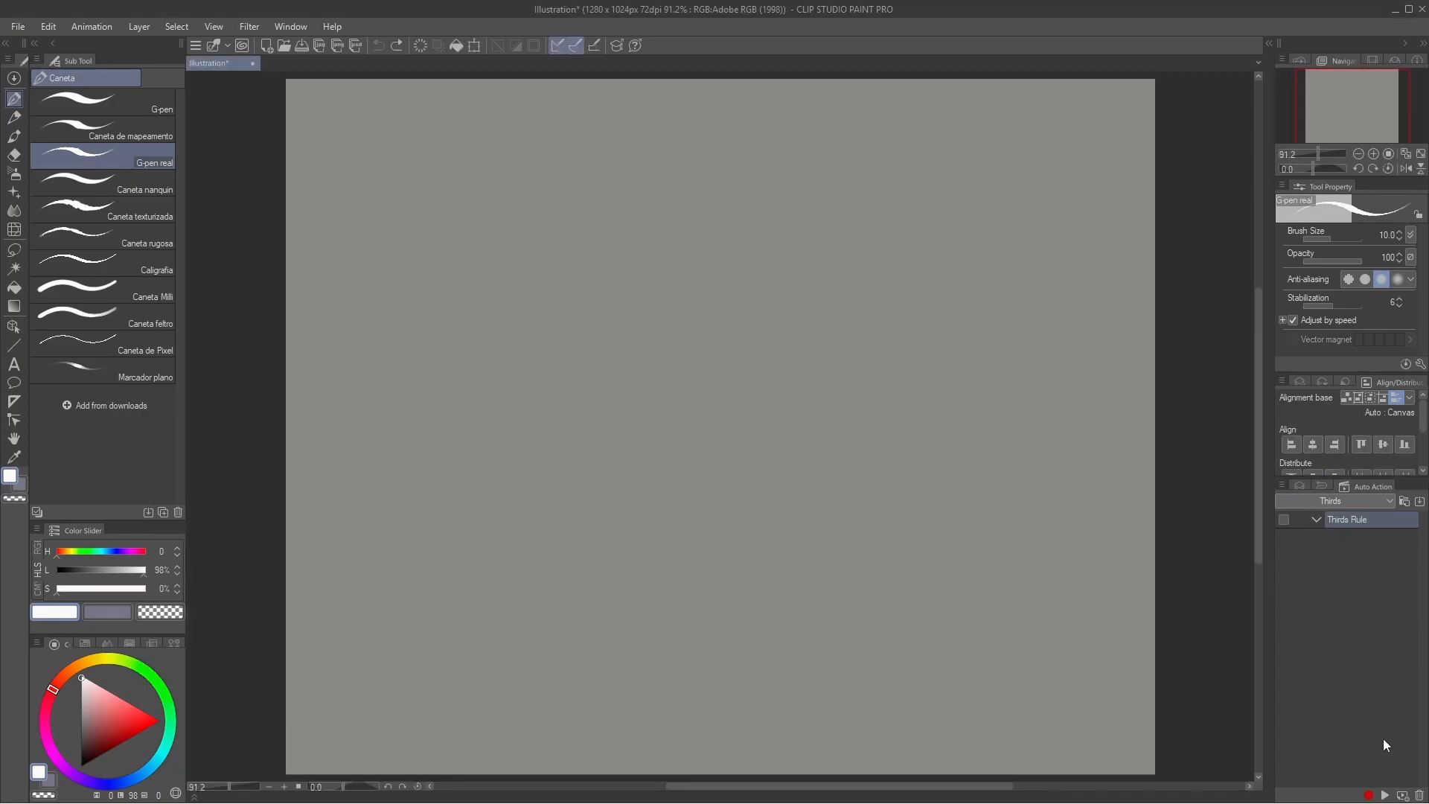
Step: Start recording the Thirds Rule auto action and create a frame border folder named Thirds with a 2 px border line
left_click(1369, 794)
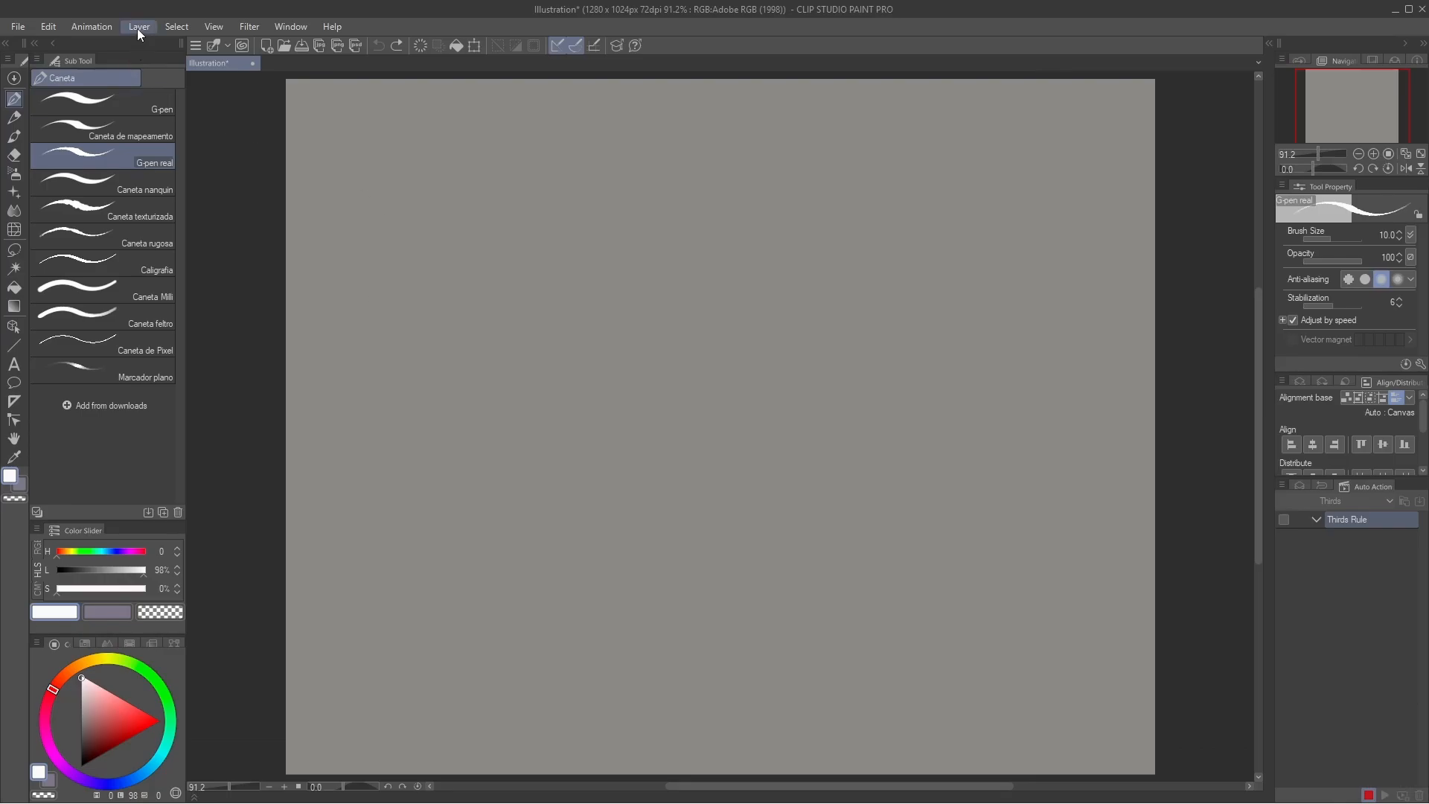
left_click(137, 27)
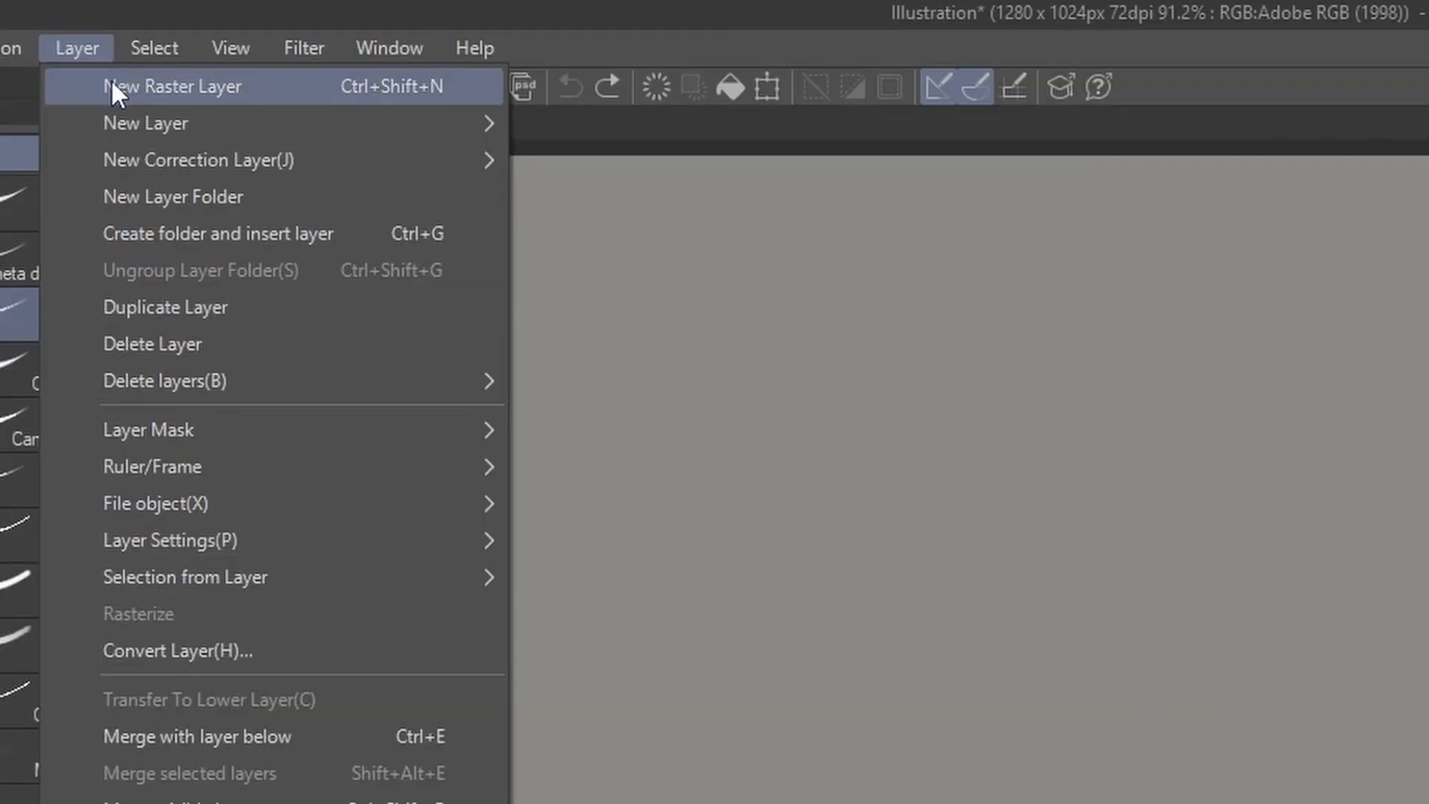
mouse_move(110, 120)
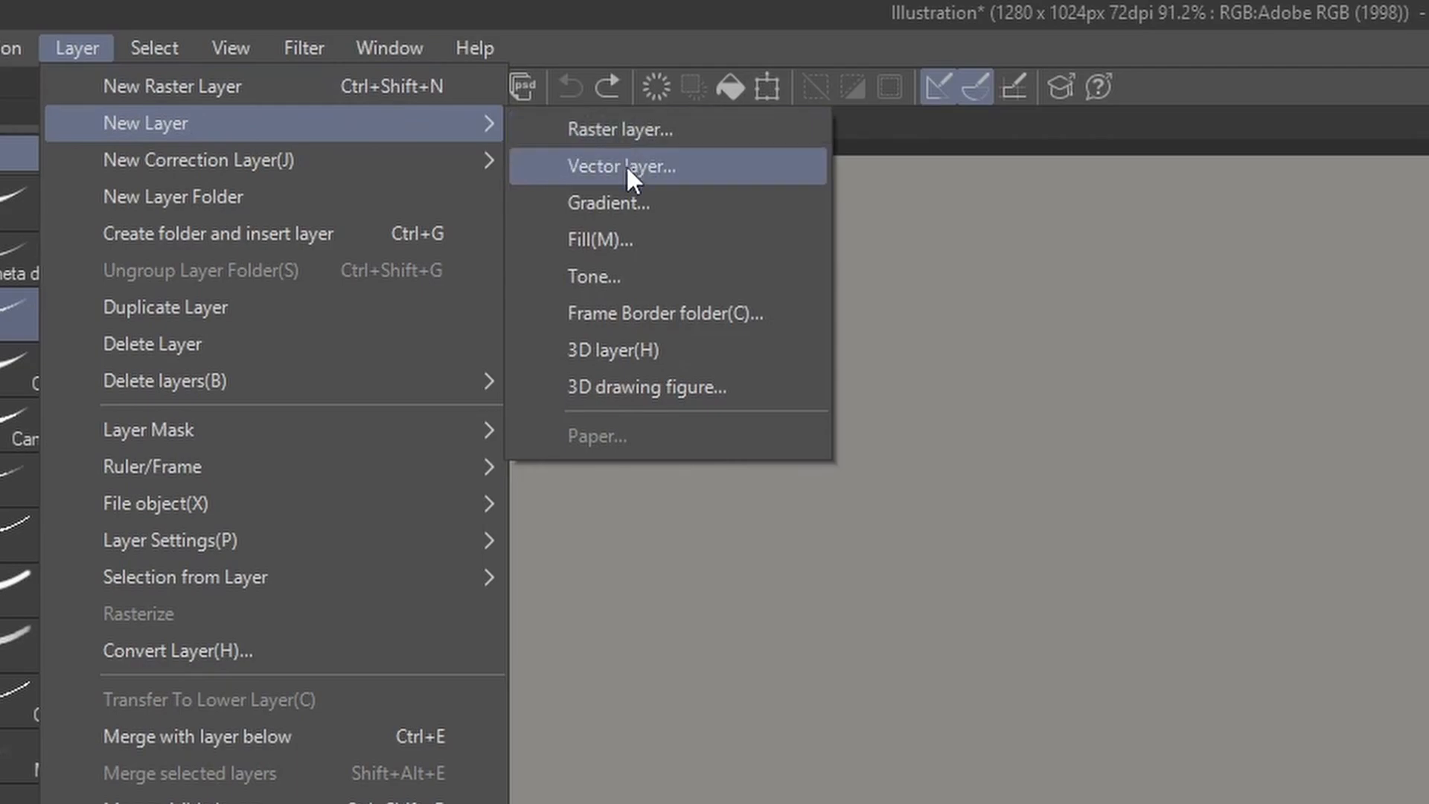
left_click(663, 313)
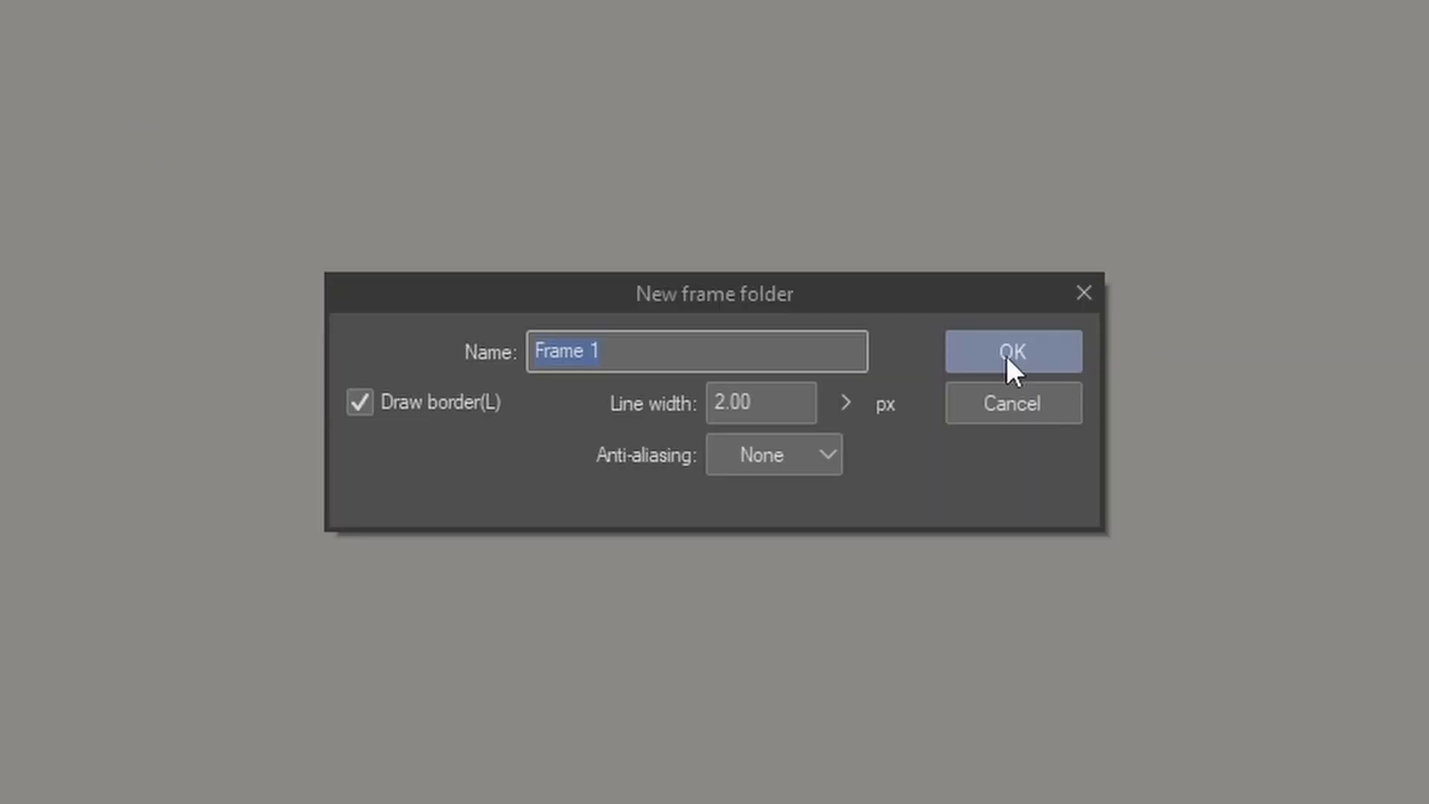
type("Thirds")
key("Tab")
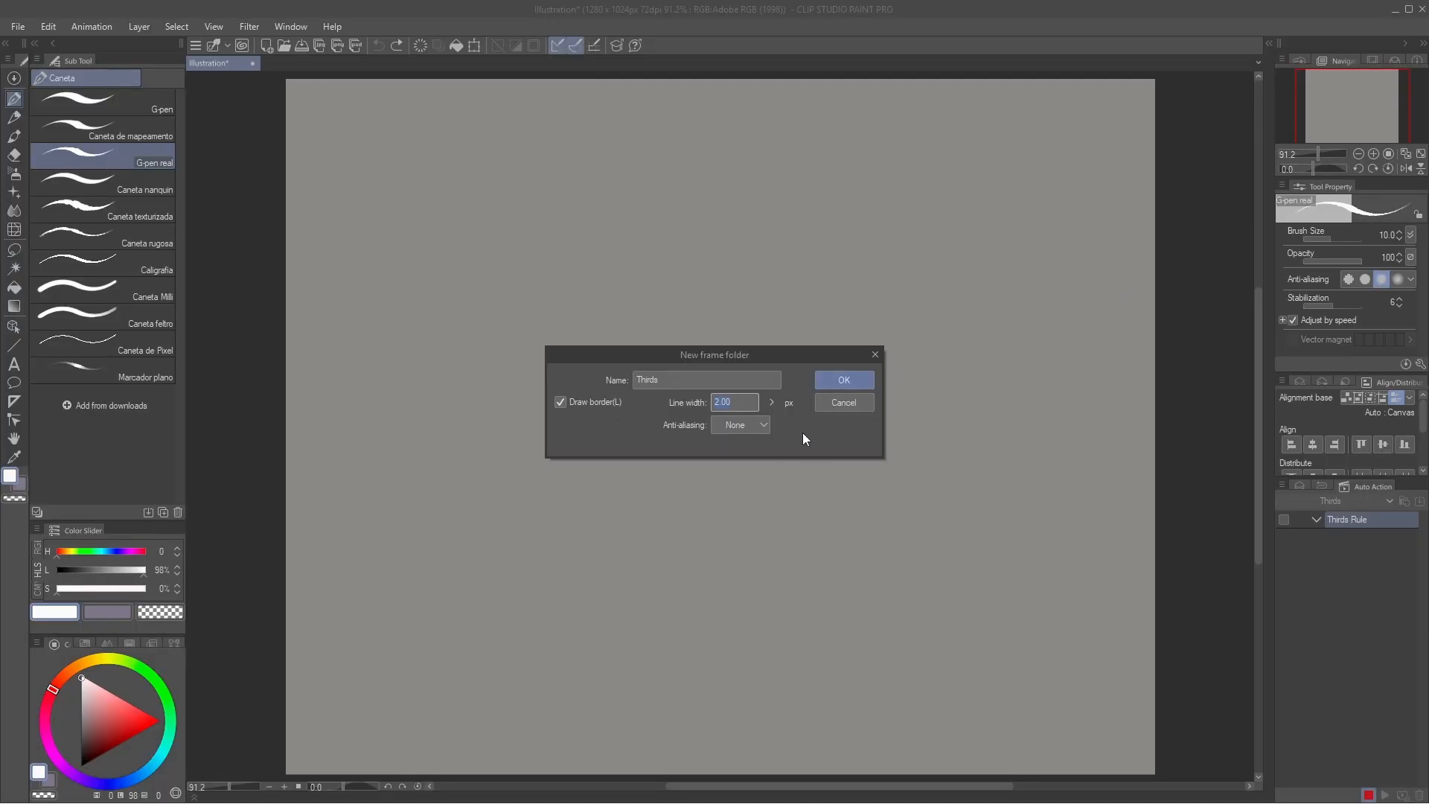
left_click(828, 381)
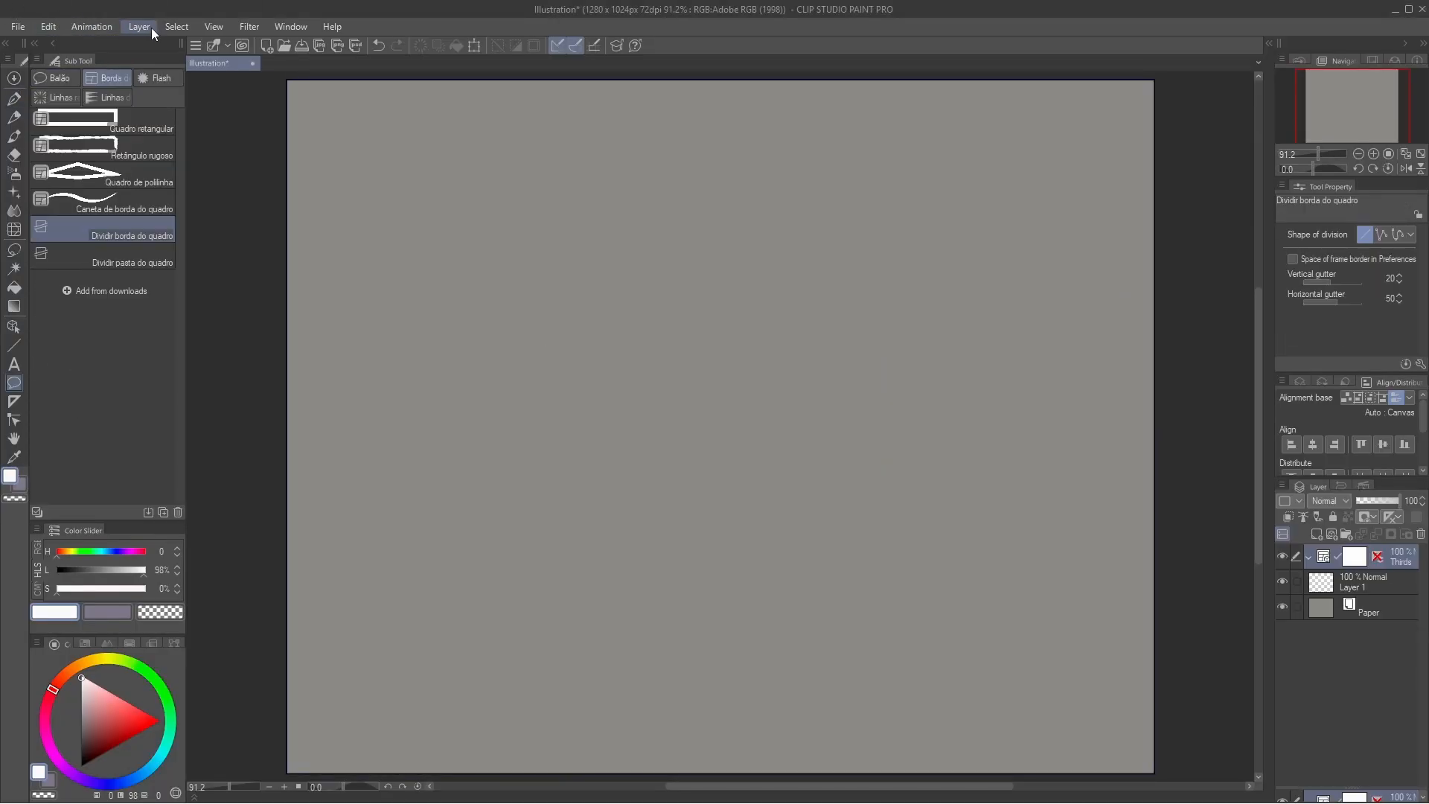
Step: Start dividing the Thirds folder's frame border equally, trying 4 vertical divisions before setting them to 3
left_click(148, 28)
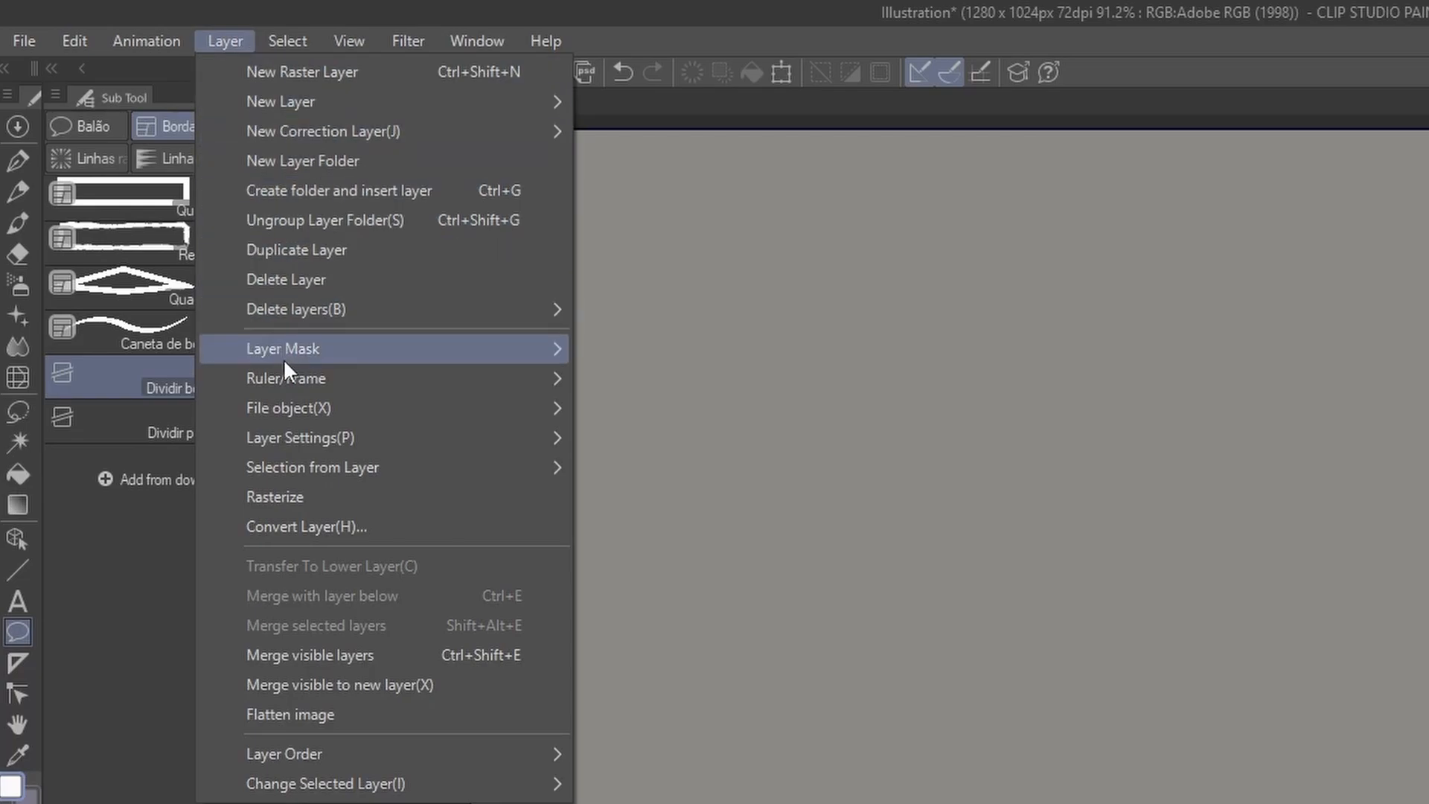
mouse_move(288, 373)
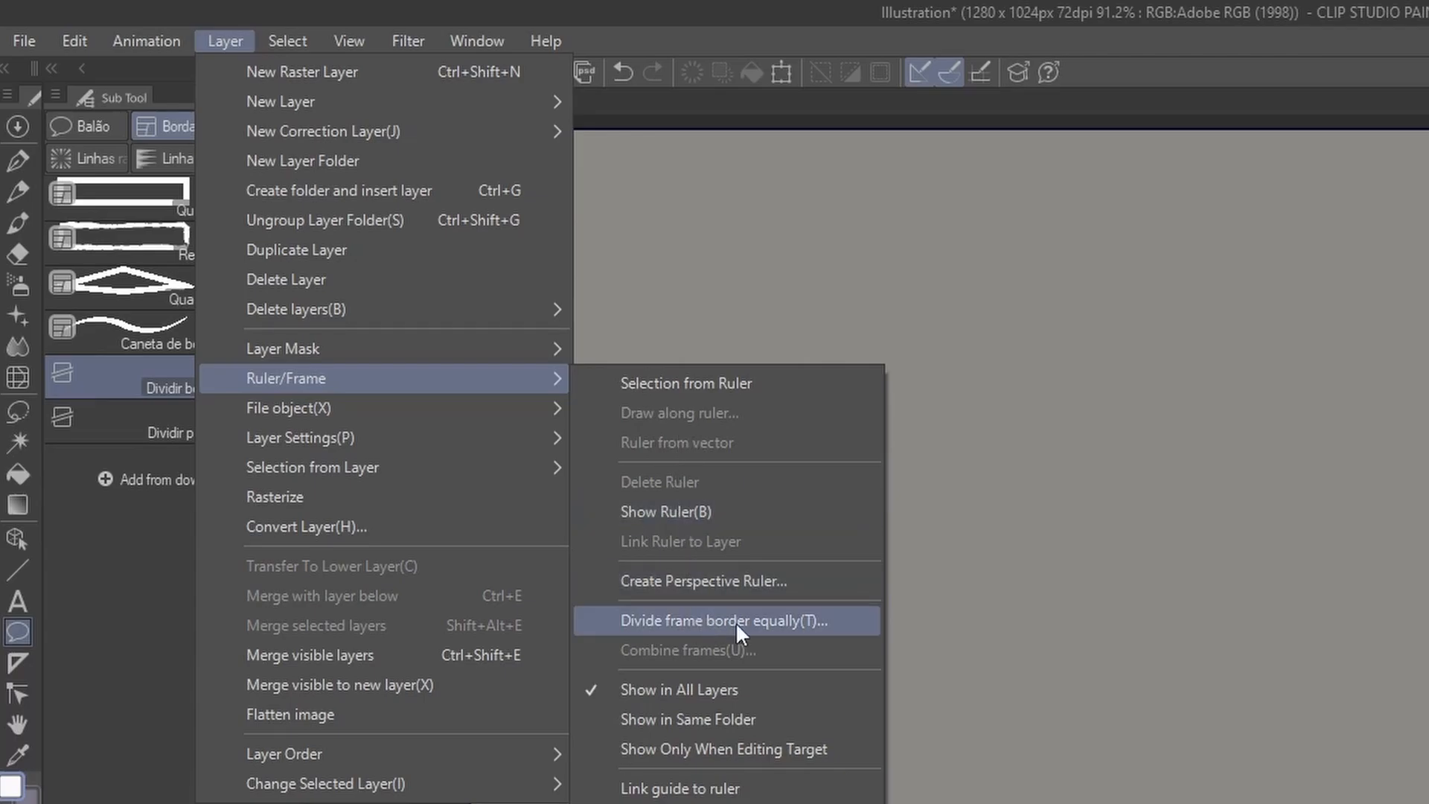
left_click(770, 619)
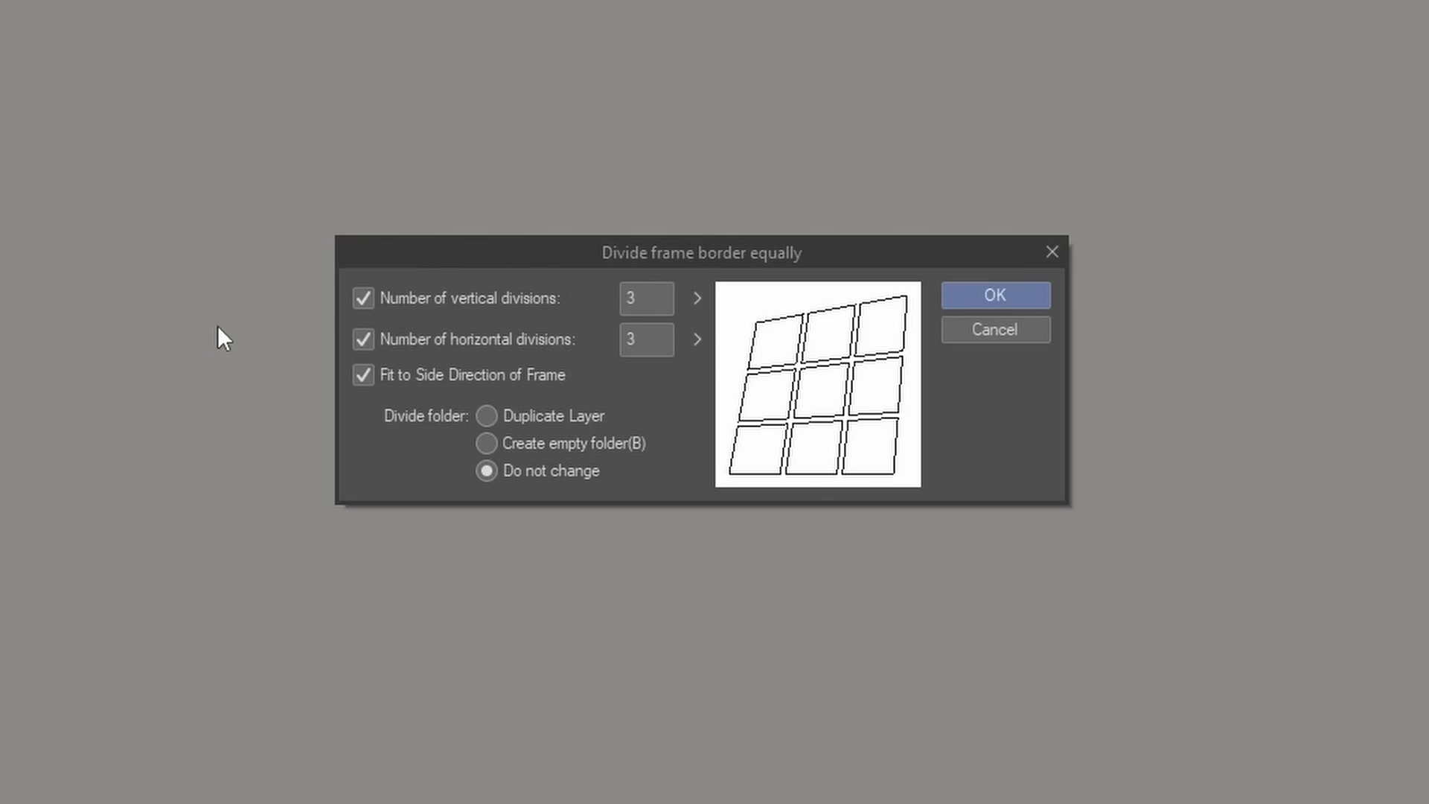
left_click(363, 298)
left_click(363, 297)
left_click_drag(634, 298, 605, 294)
left_click(649, 296)
key("BackSpace")
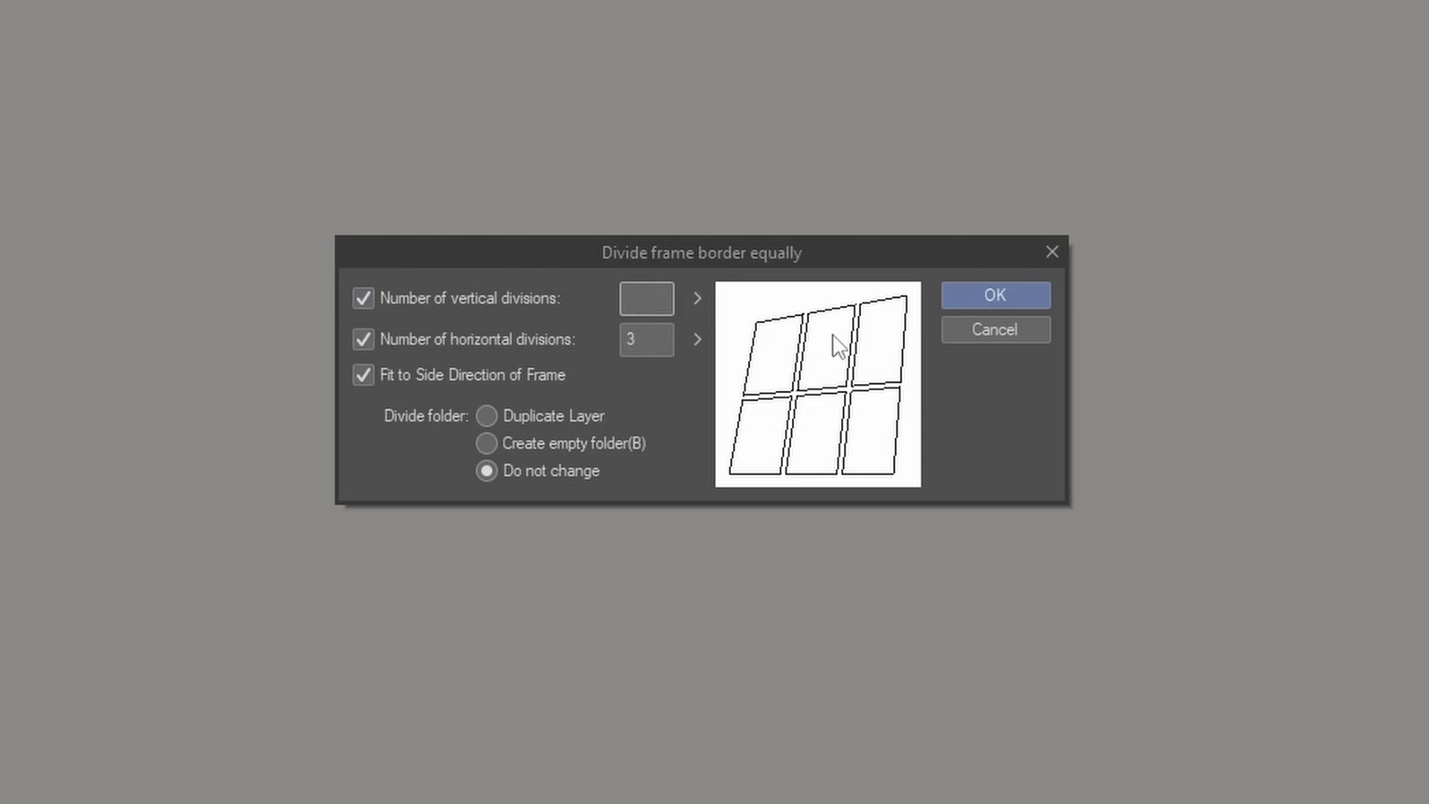
type("4")
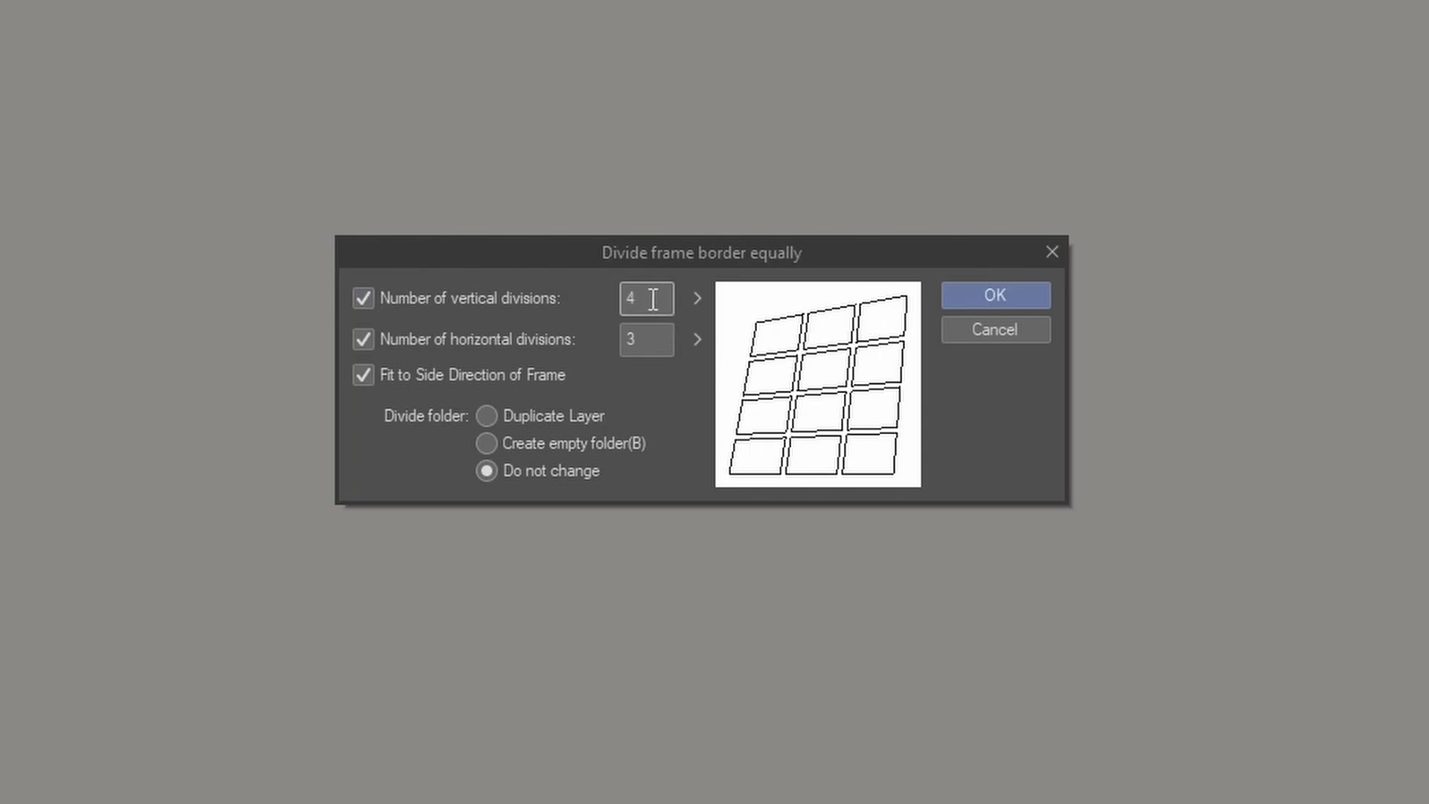
left_click_drag(653, 298, 615, 289)
key("BackSpace")
type("3")
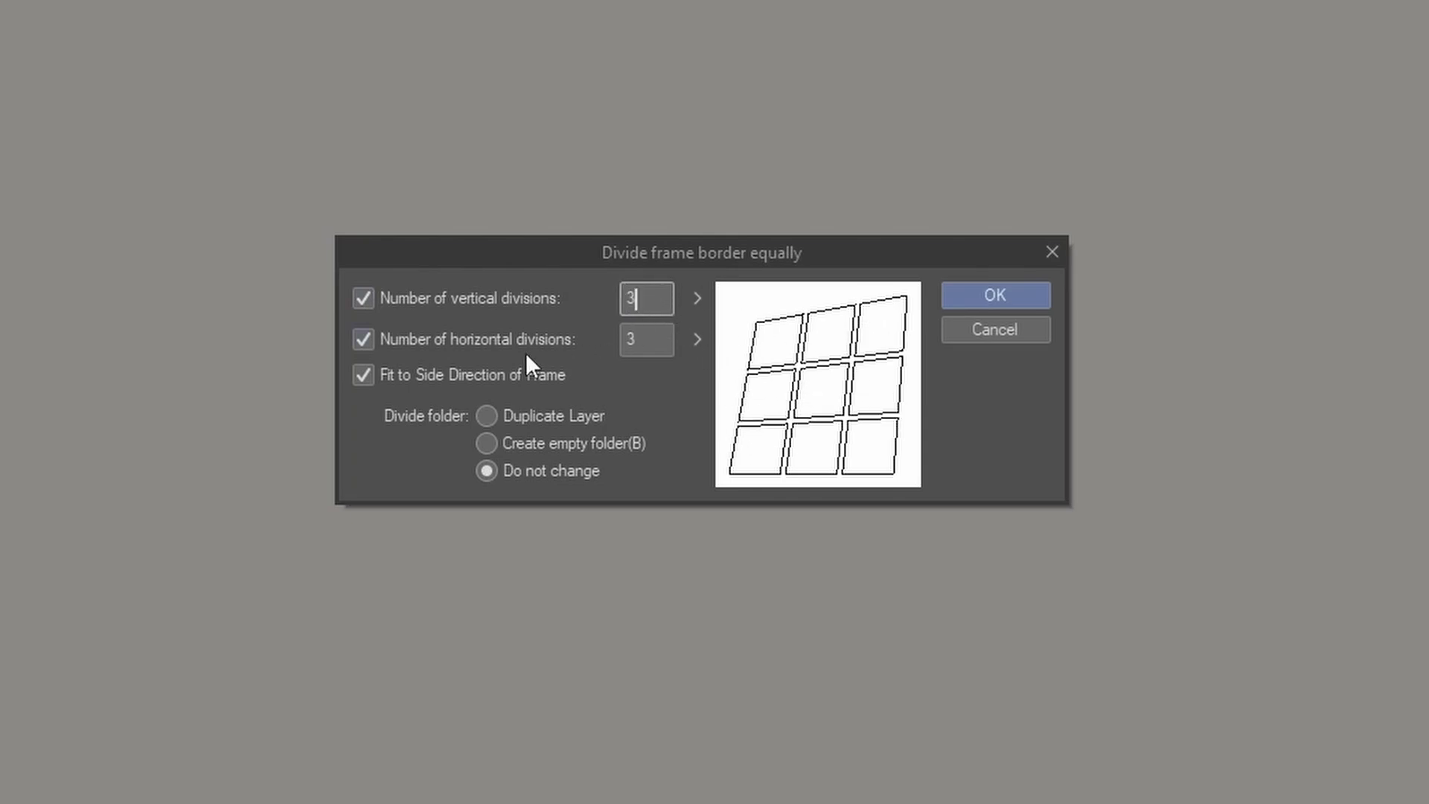
Step: Divide the frame border with 3 horizontal divisions enabled, fitted to the frame's side direction, and the divide folder option on Do not change
left_click(363, 339)
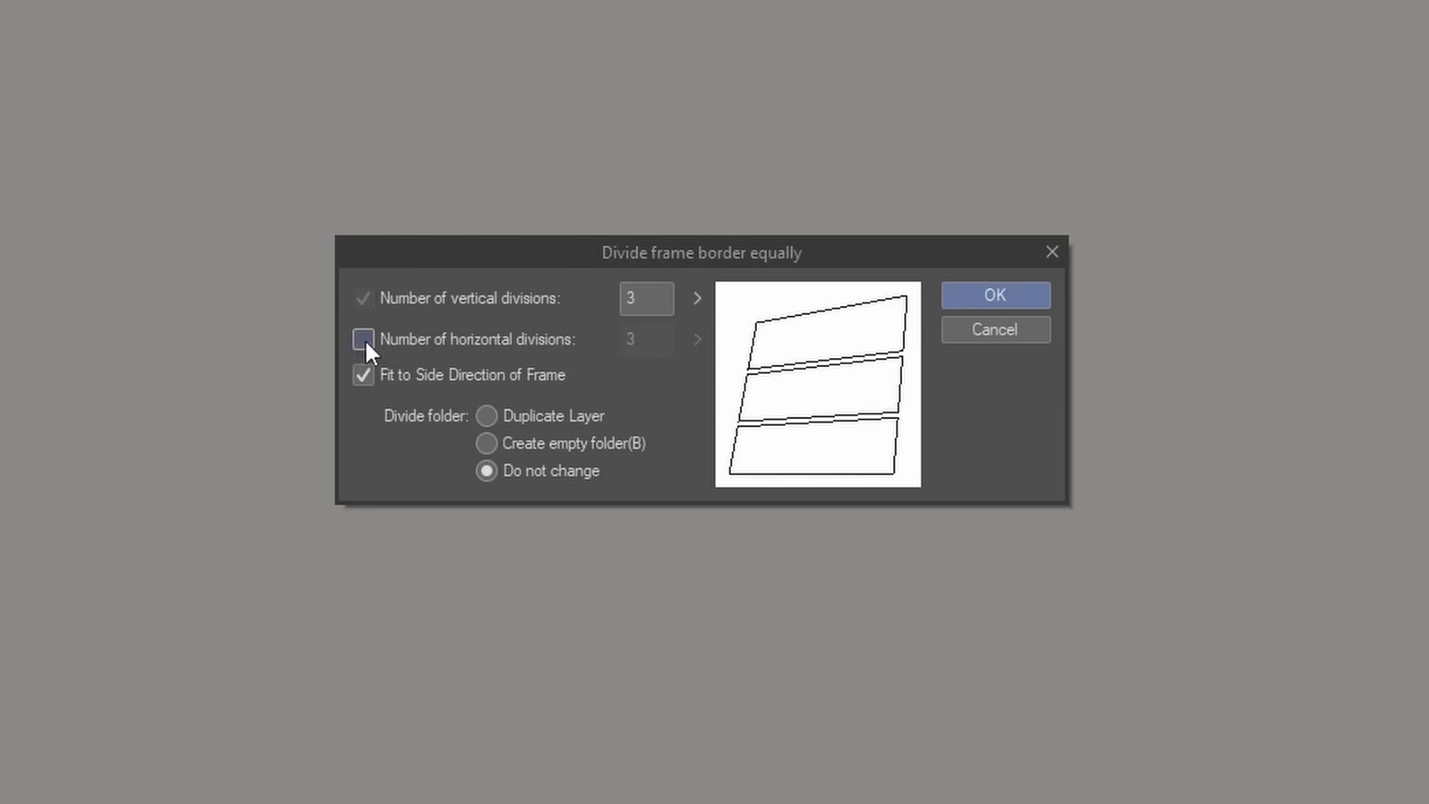
left_click(363, 340)
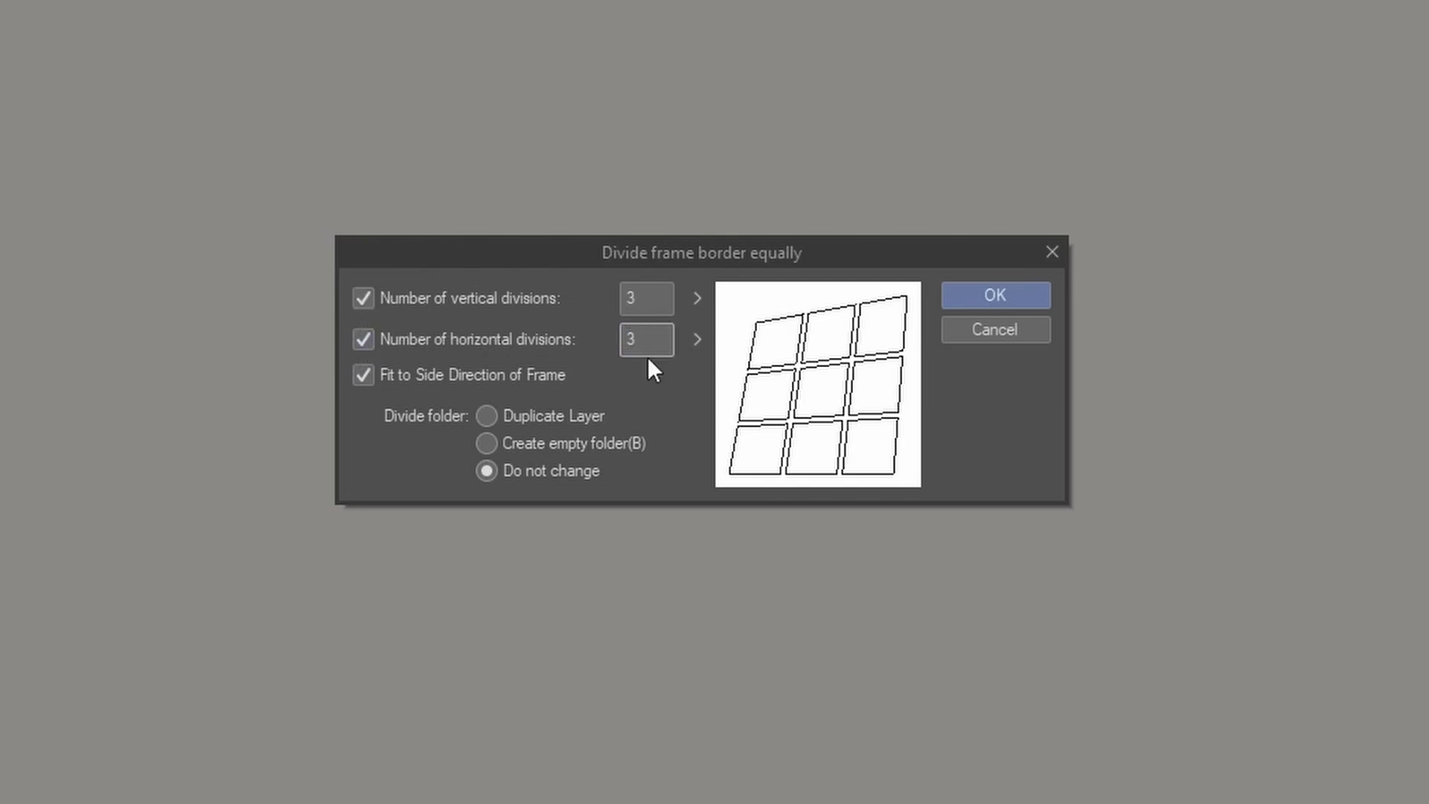
left_click(369, 378)
left_click(369, 378)
left_click(485, 472)
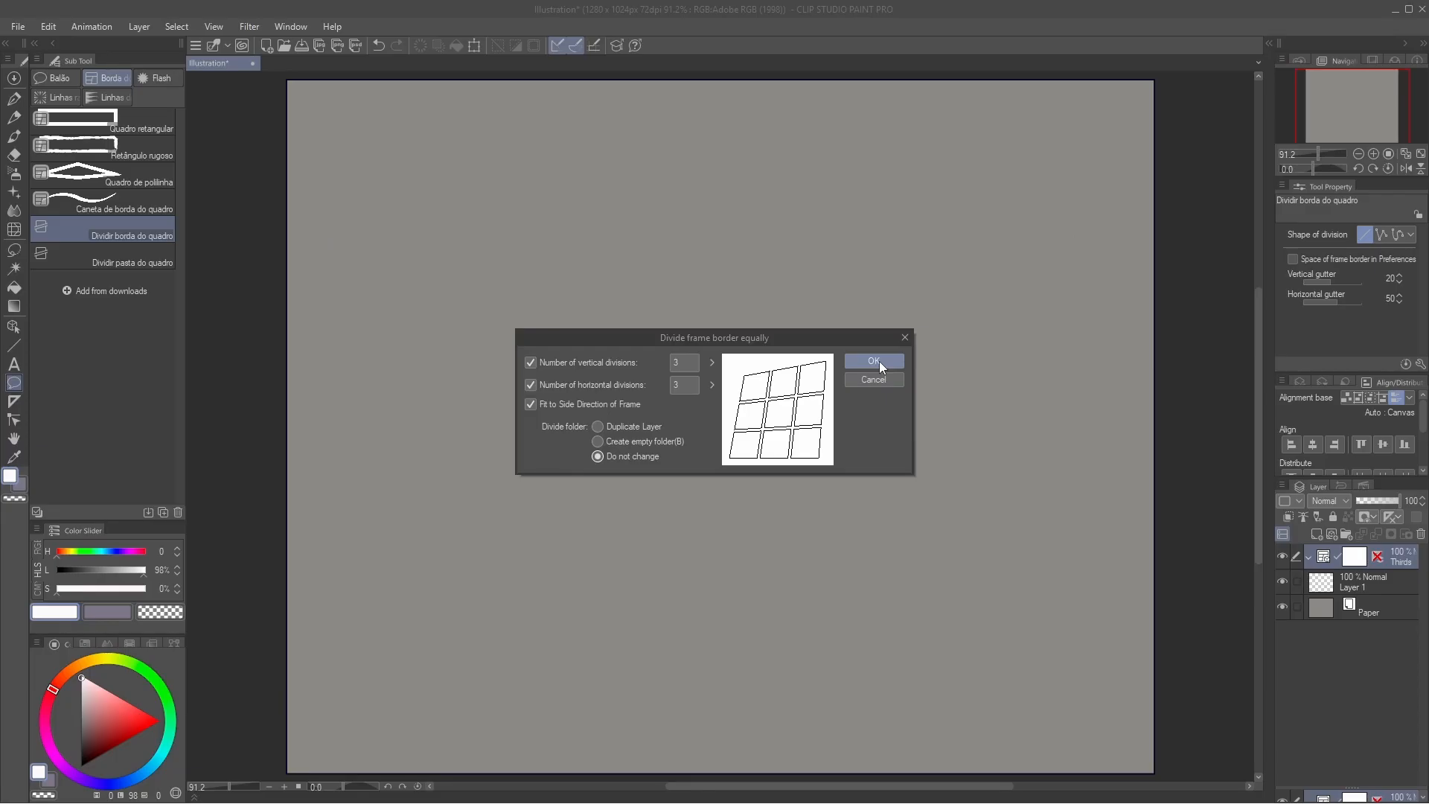
left_click(878, 361)
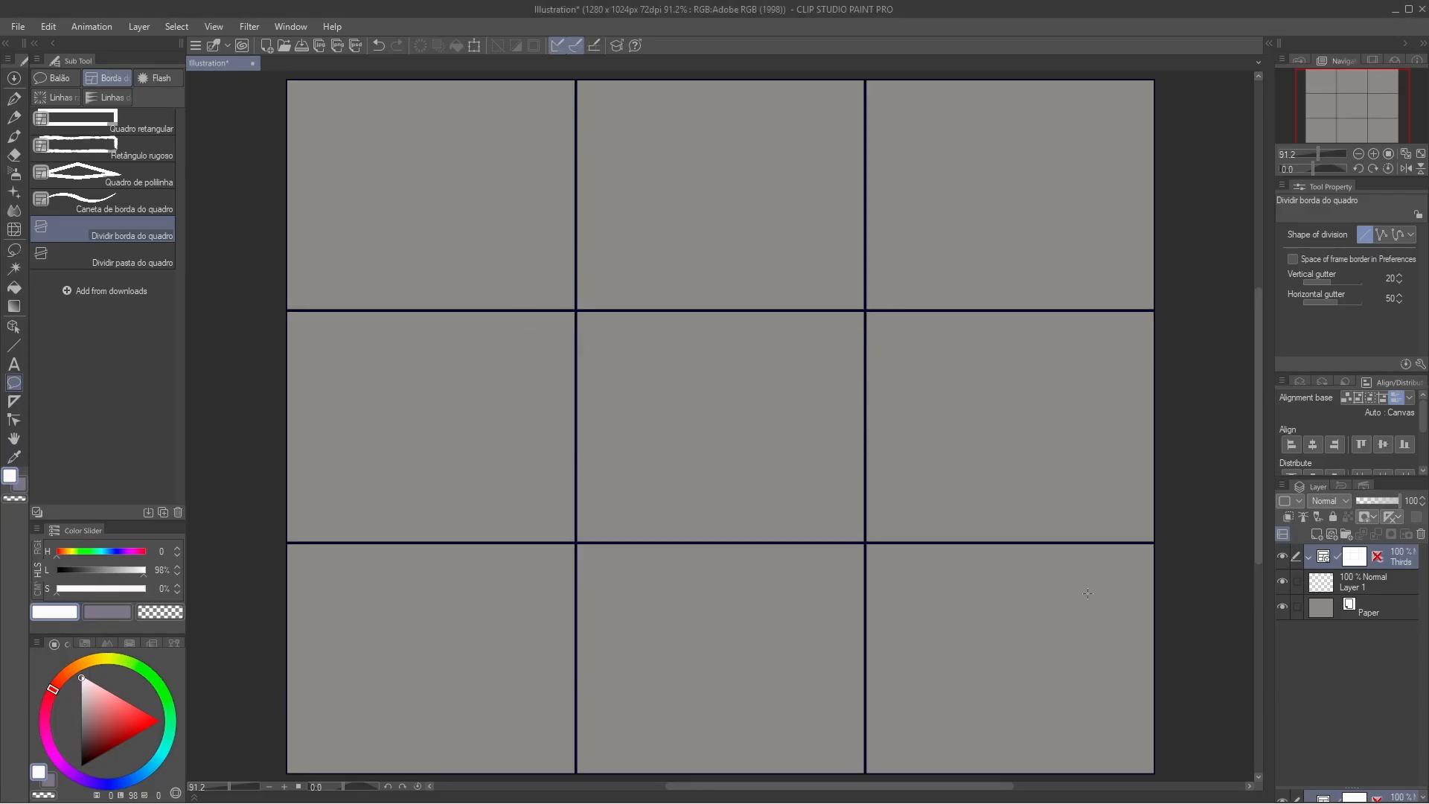
Step: Stop recording the Thirds Rule auto action and hide the Thirds frame folder
left_click(1364, 488)
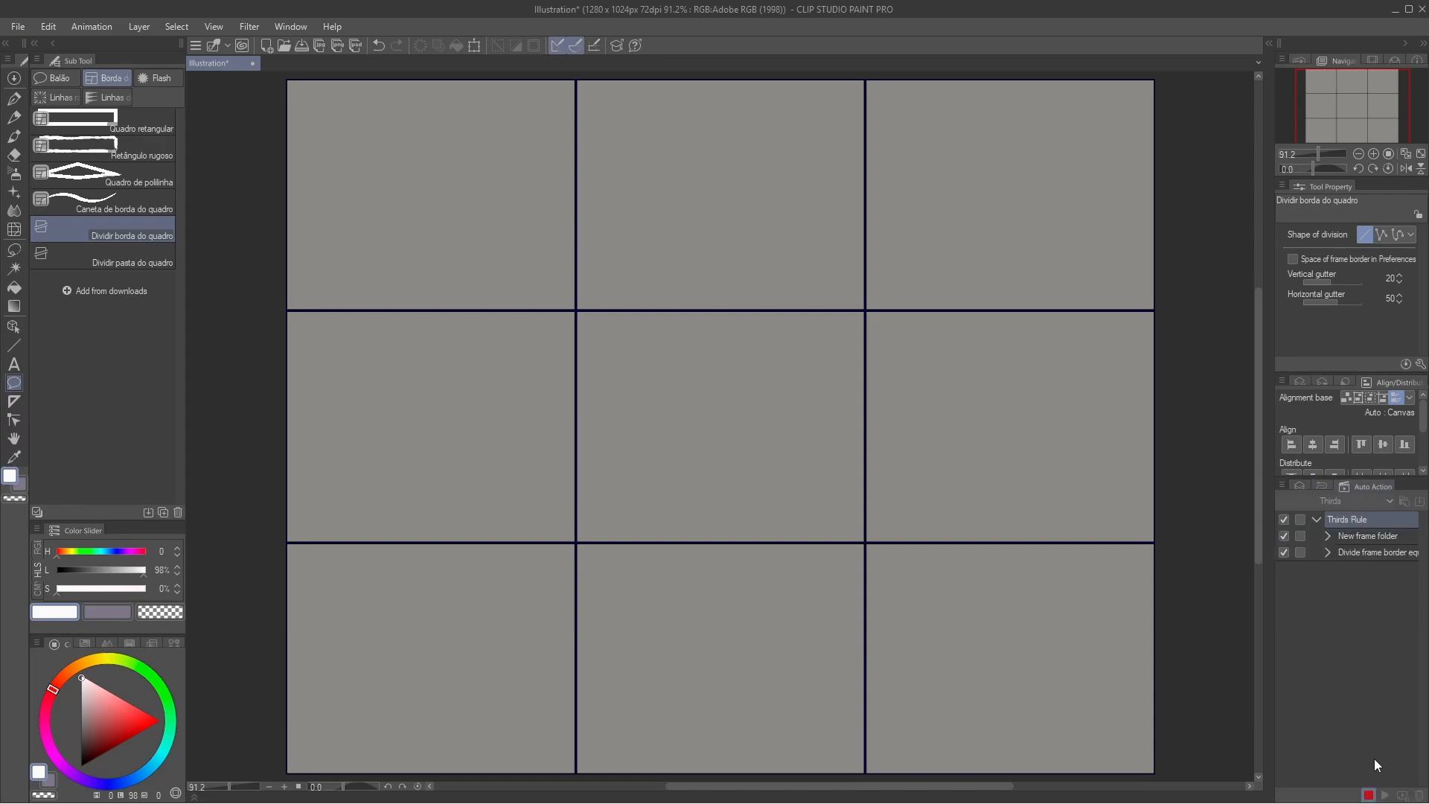
left_click(1368, 795)
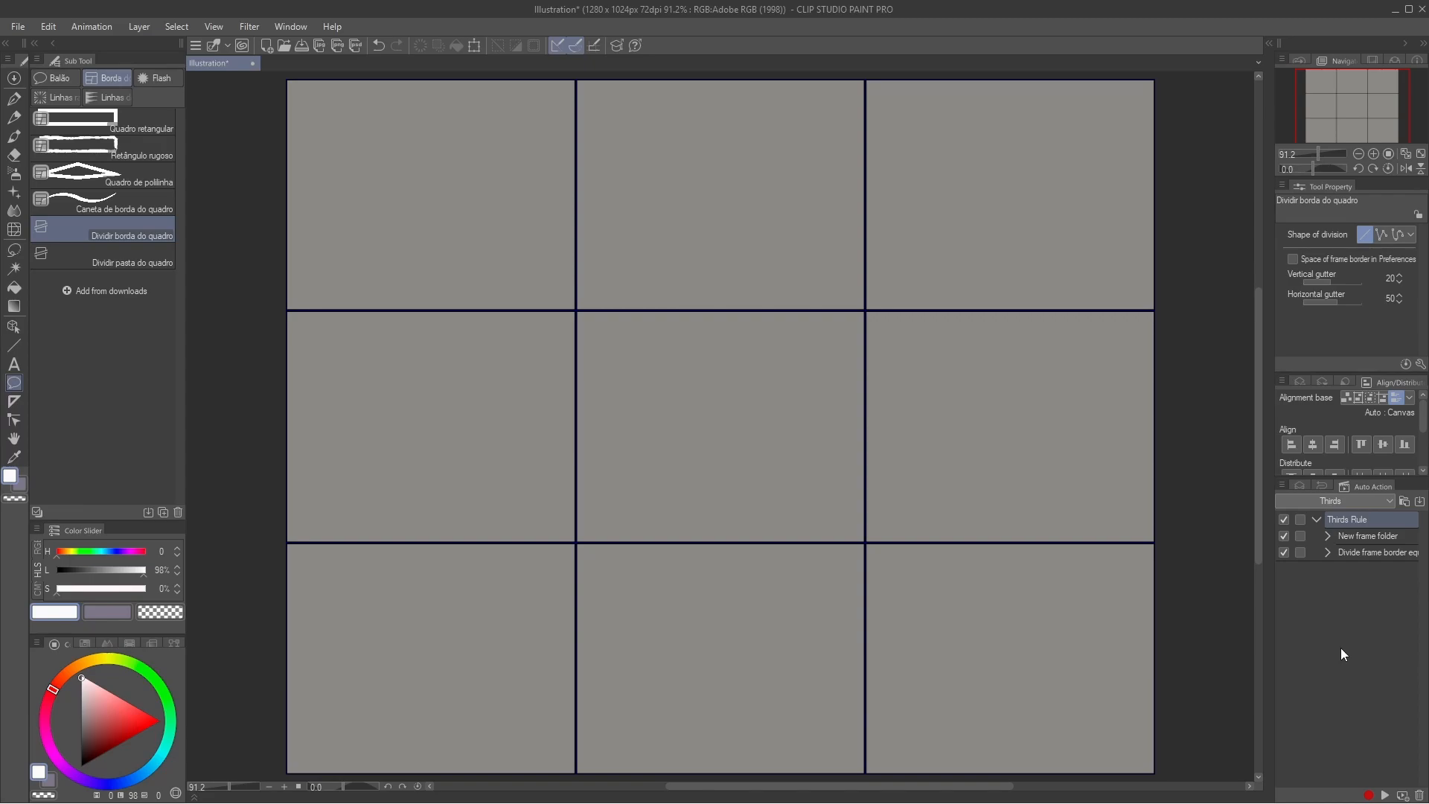
left_click(1298, 486)
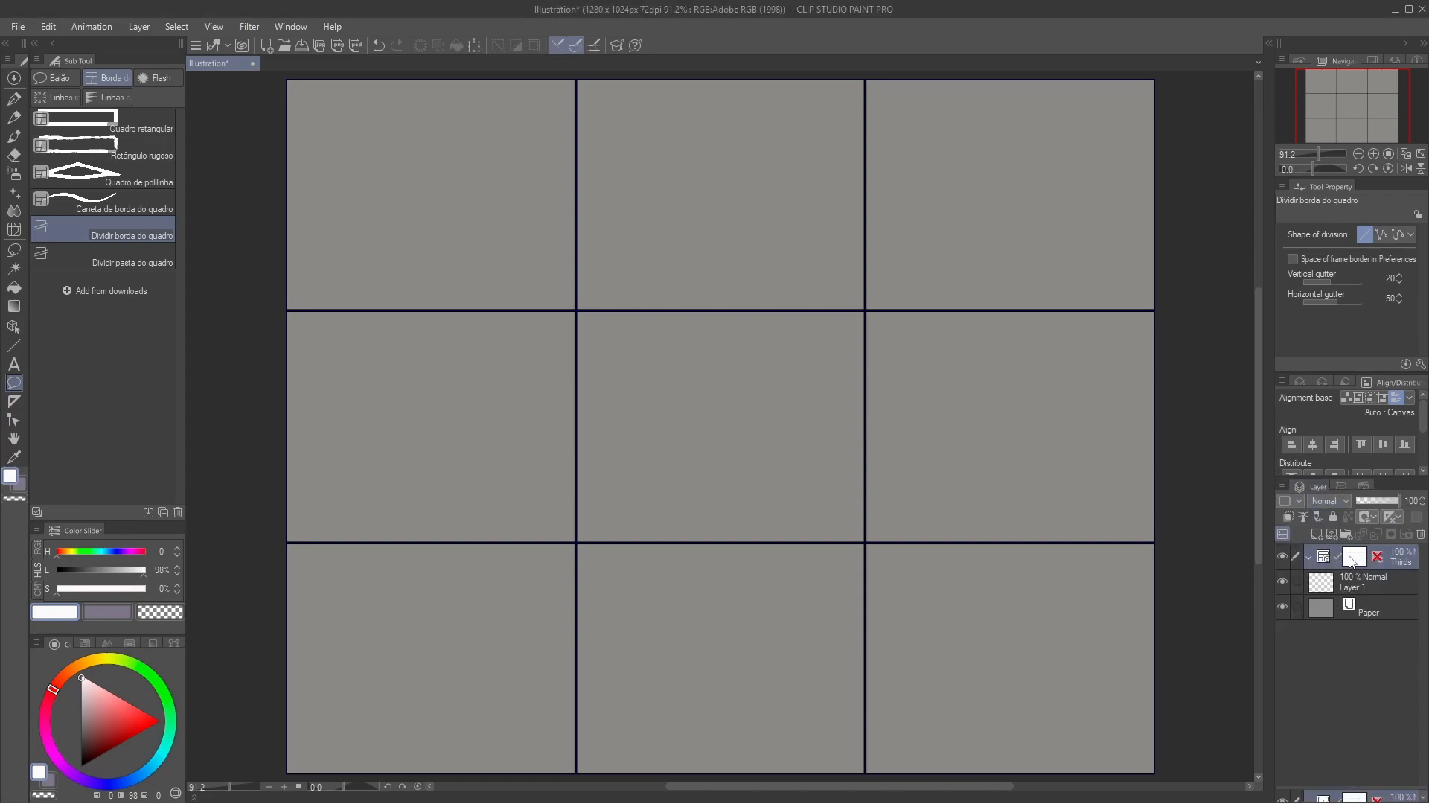
left_click(1281, 556)
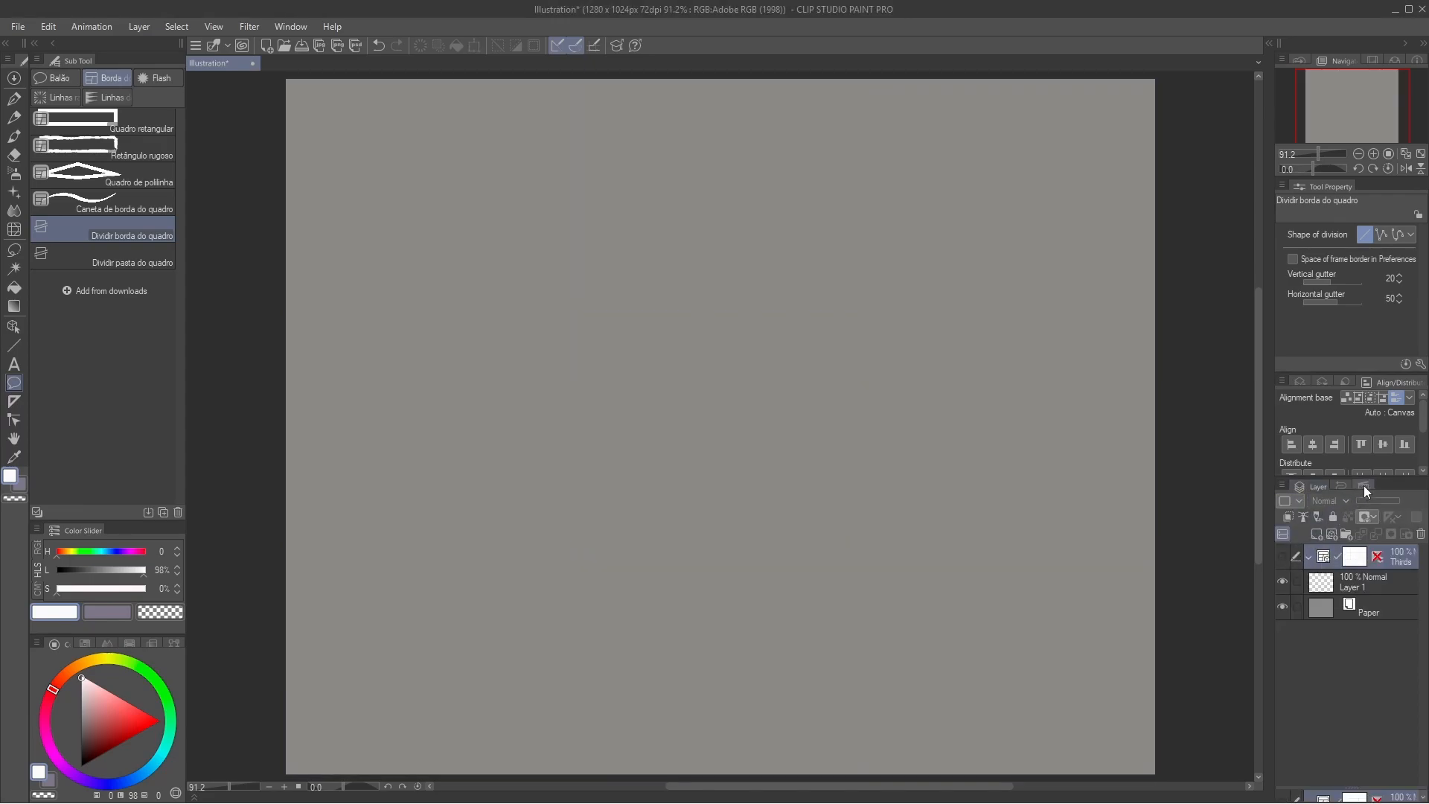
Step: Play the Thirds Rule auto action on the canvas and toggle the visibility of the frame folder it adds
left_click(1363, 486)
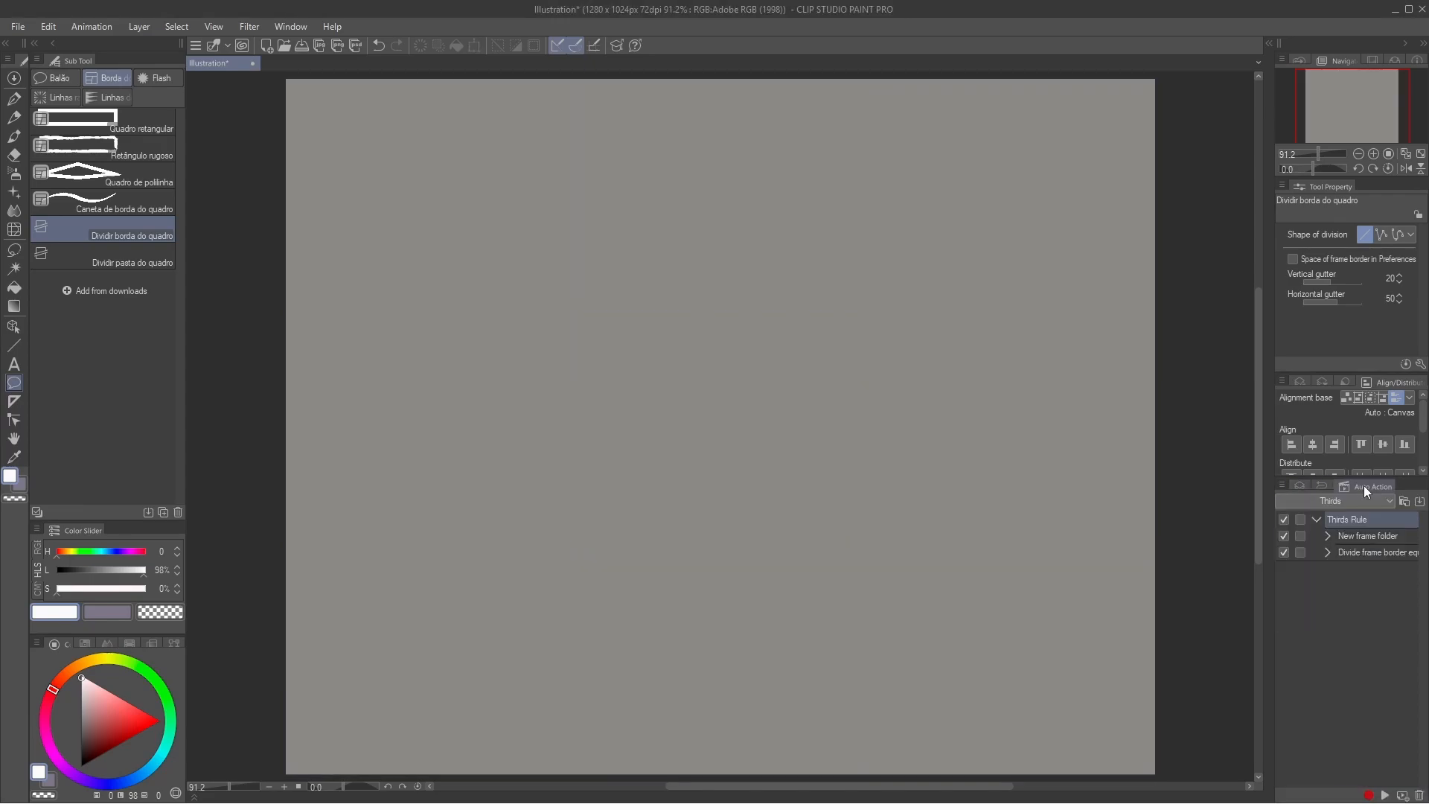
left_click(1383, 795)
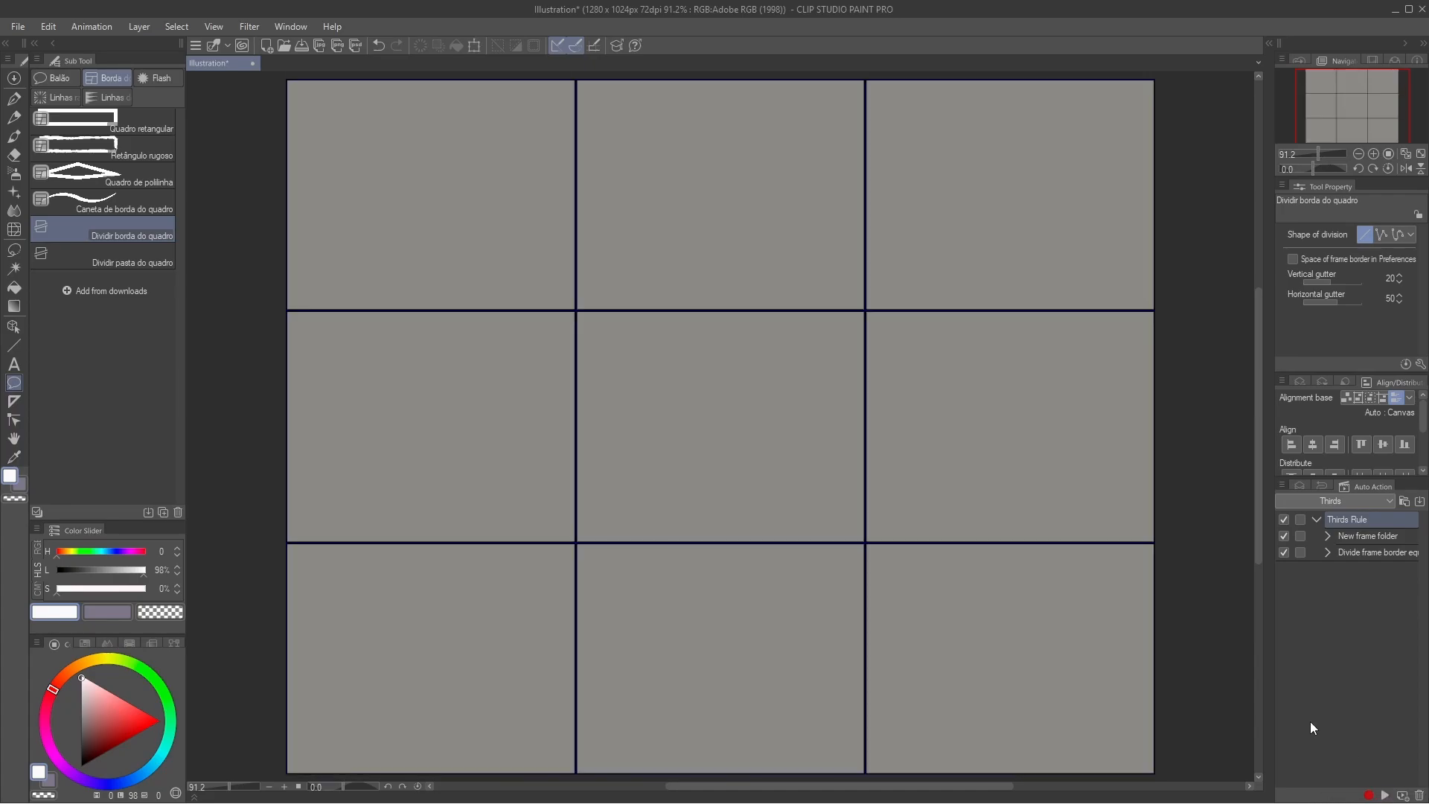
left_click(1295, 486)
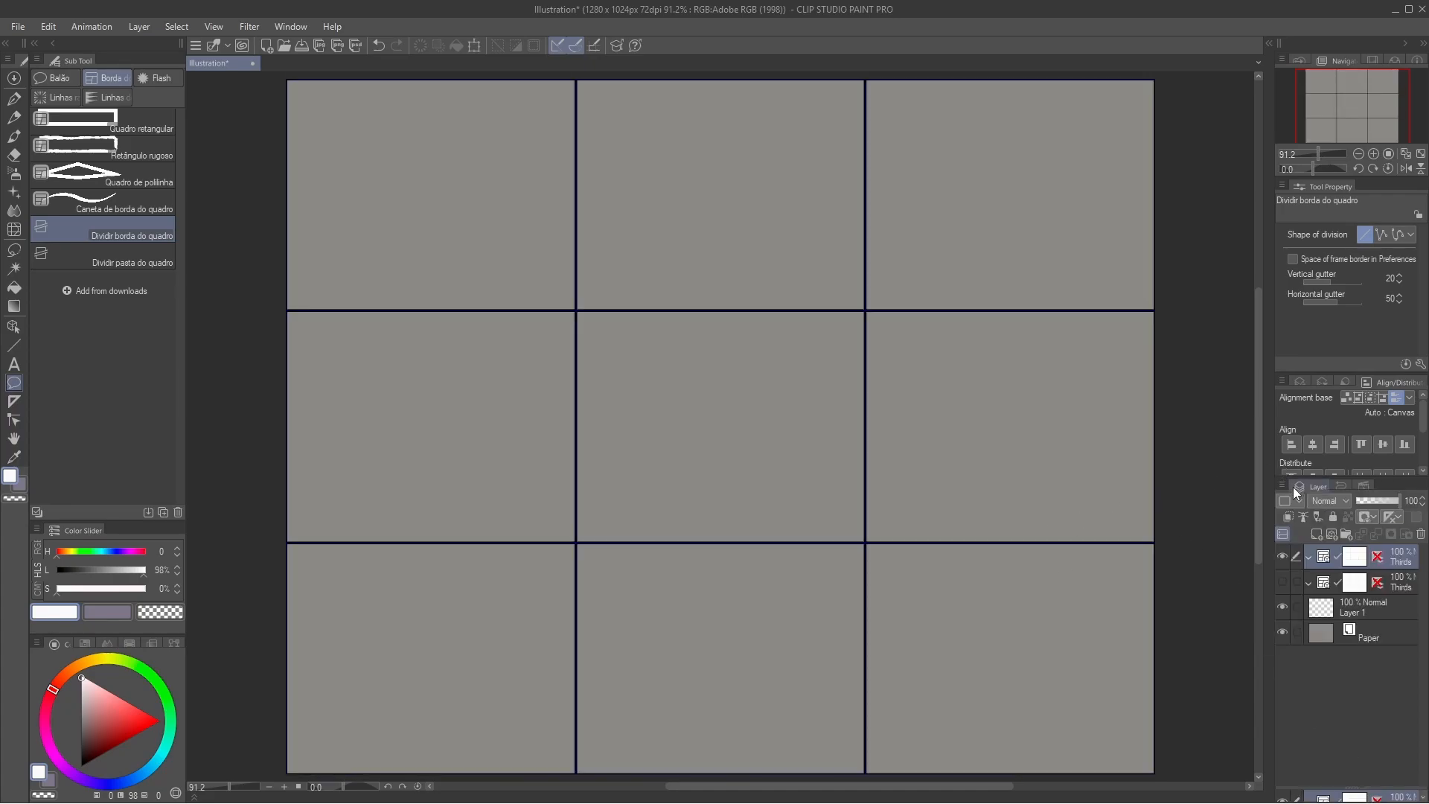
left_click(1282, 556)
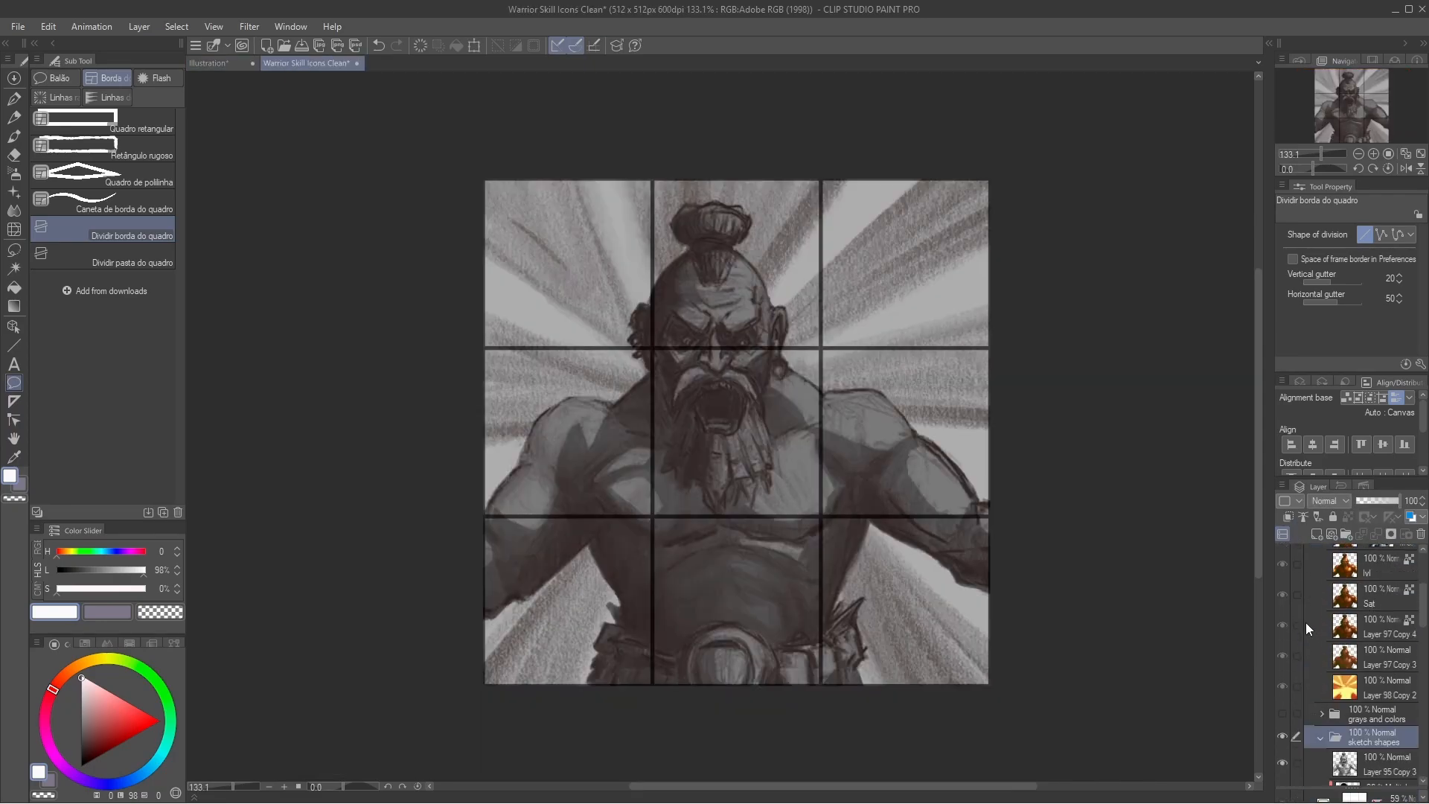
Step: Show the Render folder inside the Taunt group and toggle the Thirds grid on and off over the warrior painting
scroll(1305, 622, "up", 2)
left_click(1283, 587)
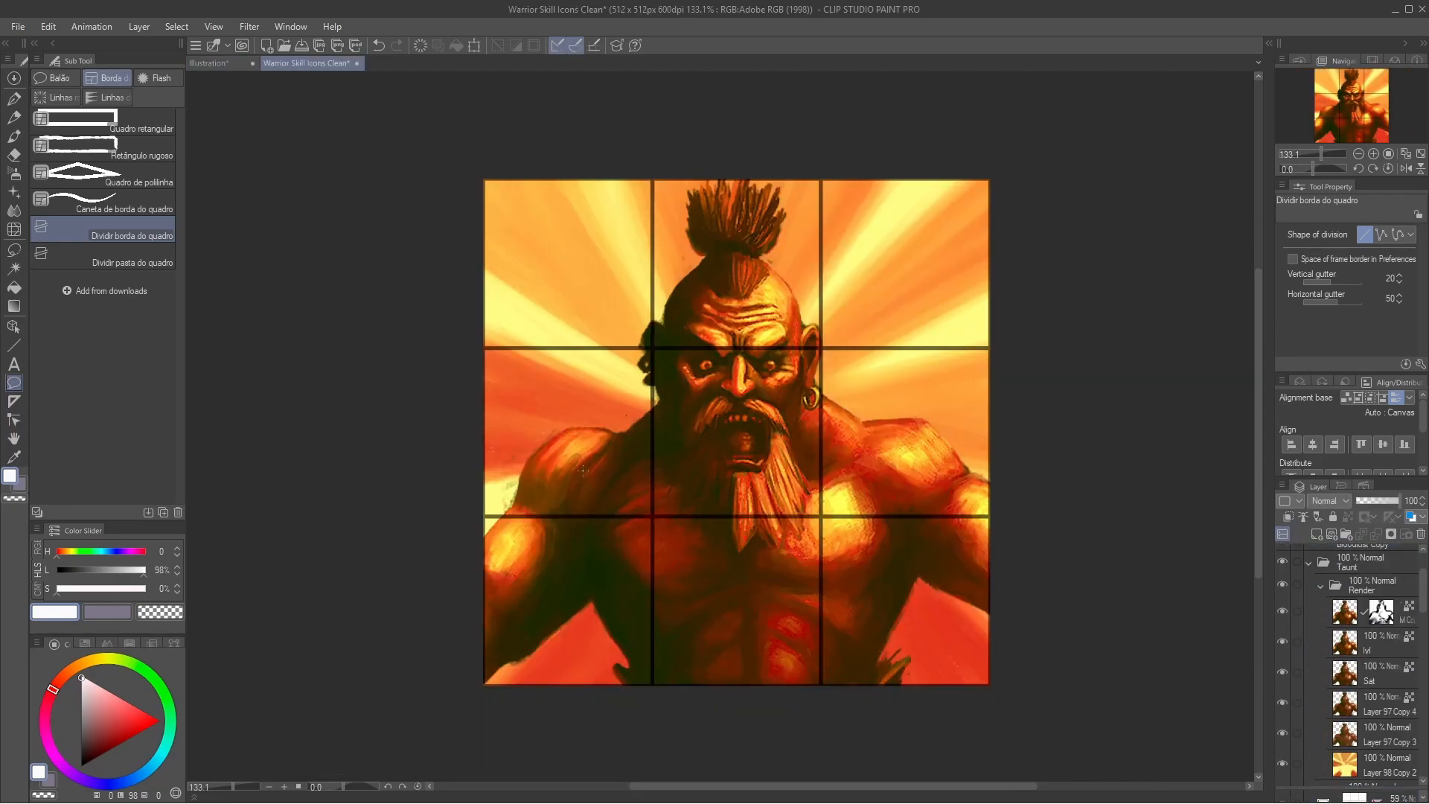
scroll(1314, 588, "up", 2)
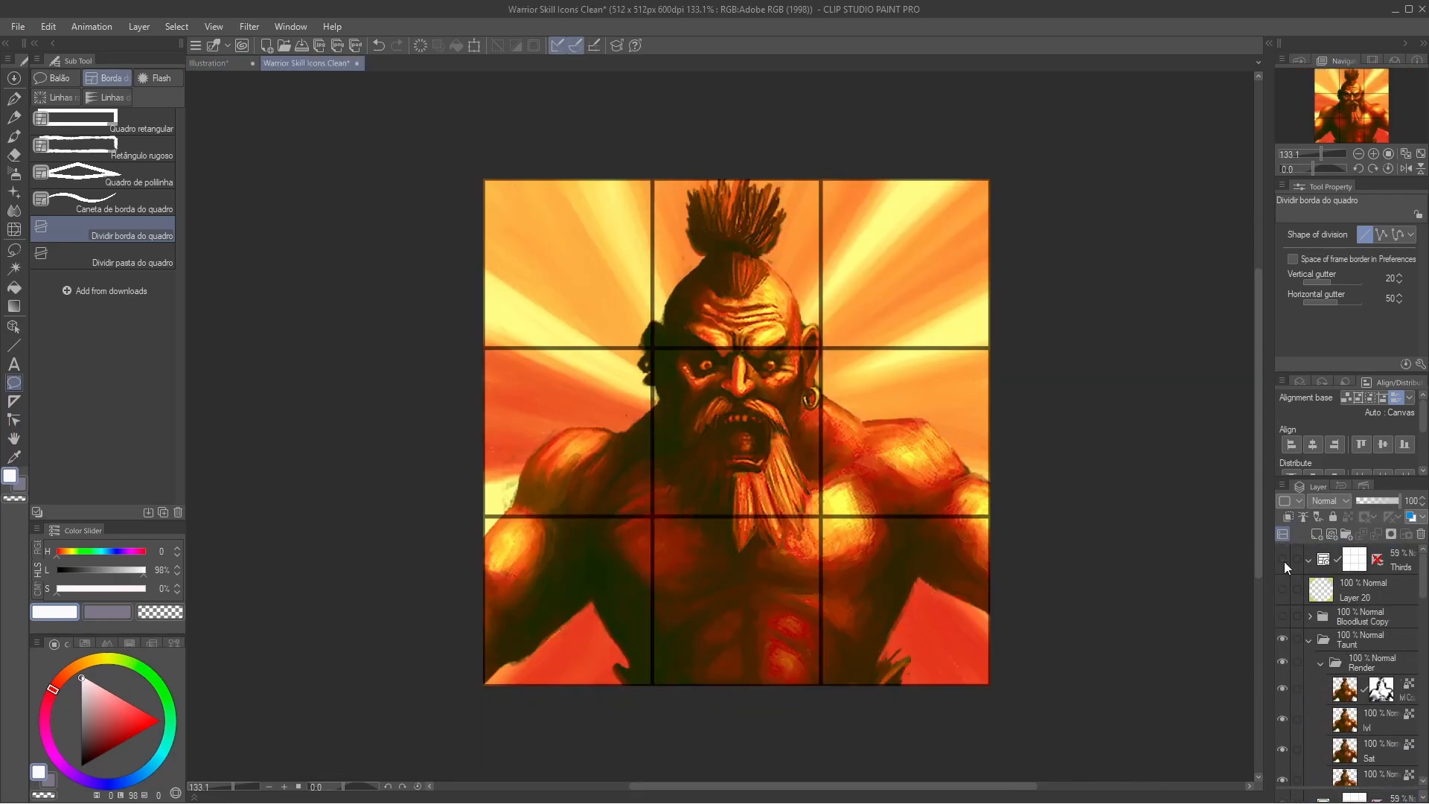
left_click(1284, 561)
left_click(1284, 561)
left_click(1283, 561)
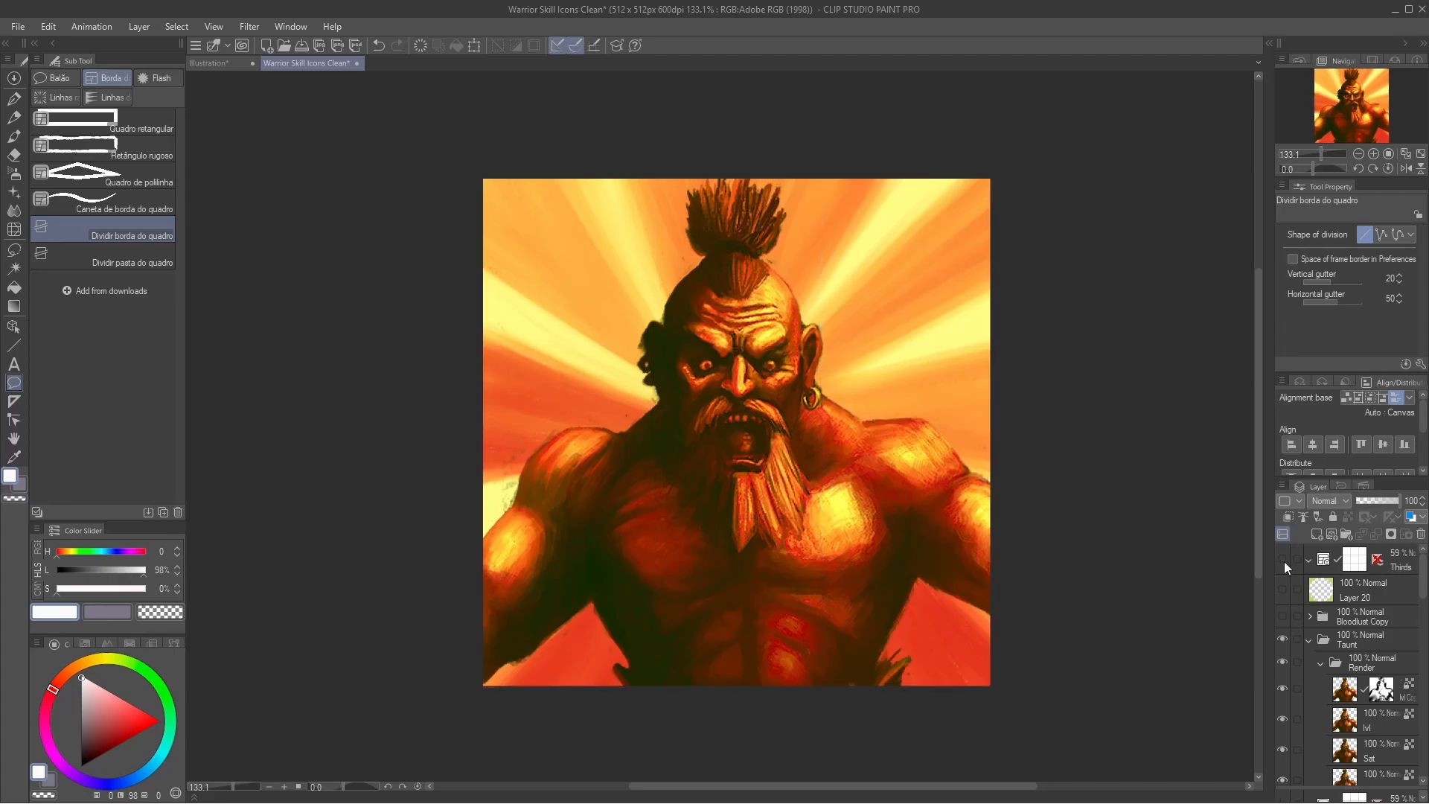
left_click(1284, 562)
left_click(1283, 561)
Step: Show the Bloodlust Copy folder and toggle the Thirds grid on and off over its artwork
left_click(1281, 618)
left_click(1281, 561)
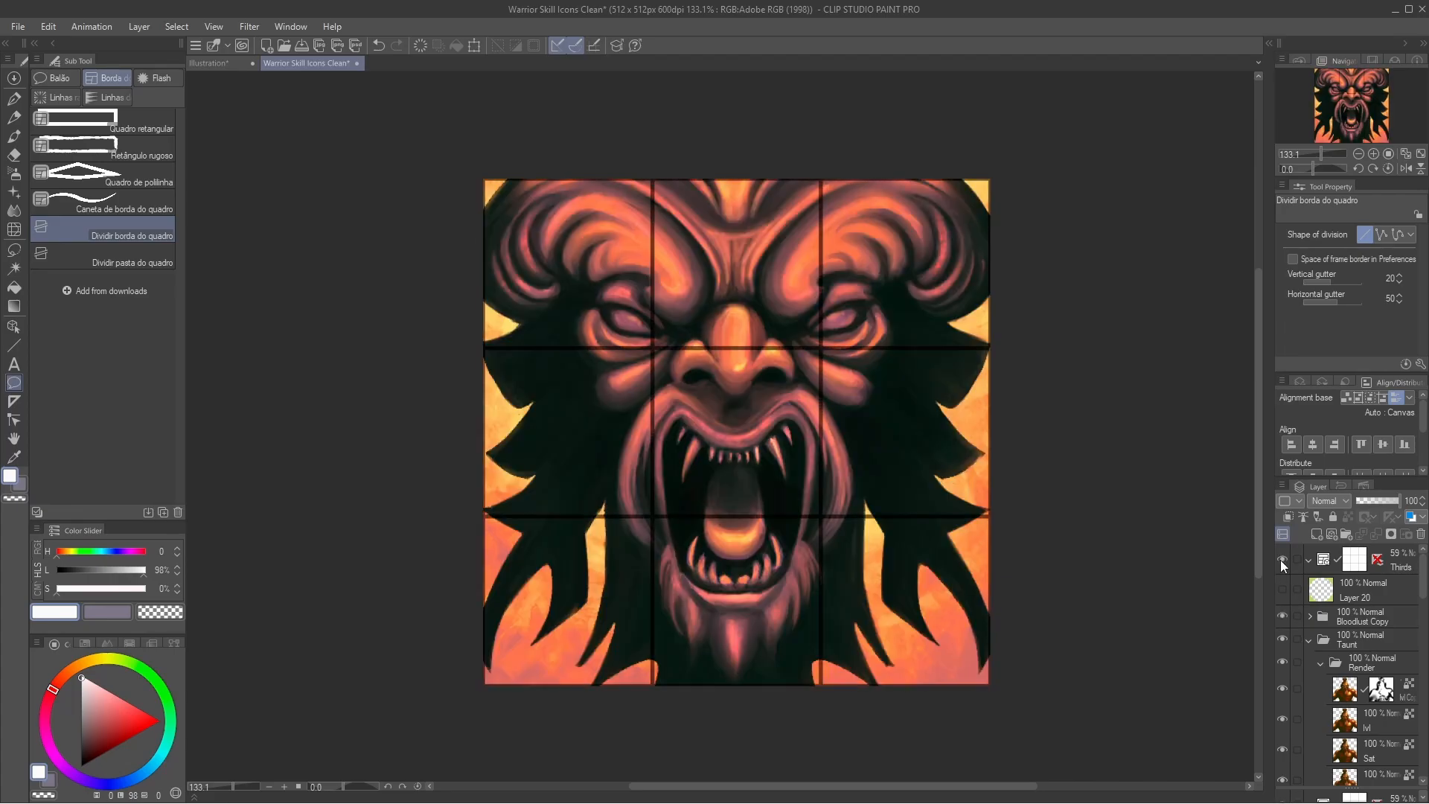
left_click(1280, 559)
left_click(1280, 560)
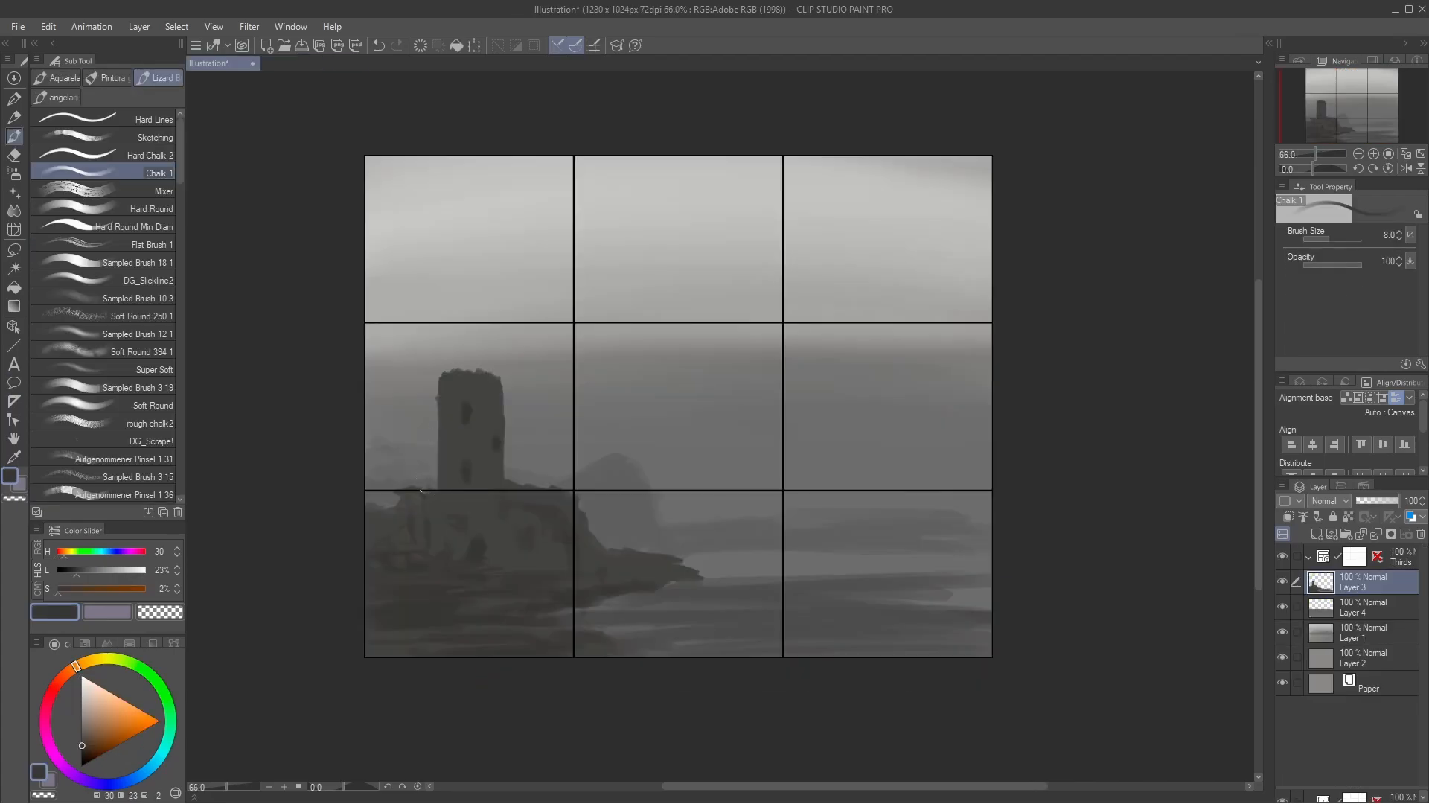
Step: Undo the last dab on Layer 3, then touch up the distant rock using its own gray at brush size 7.1
left_click(420, 493, "alt")
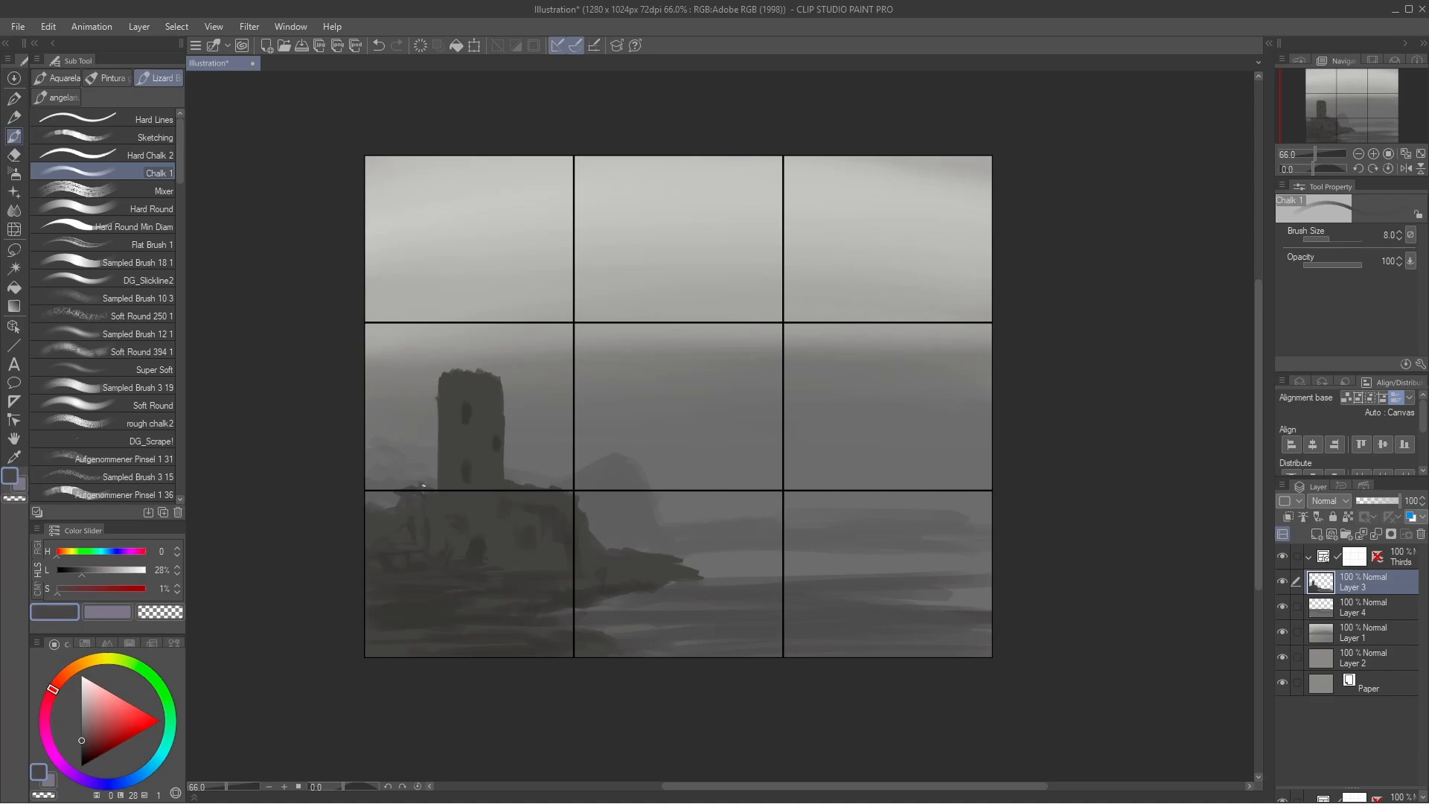
key("ctrl+z")
left_click(1329, 238)
left_click(618, 473, "alt")
left_click(635, 472, "alt")
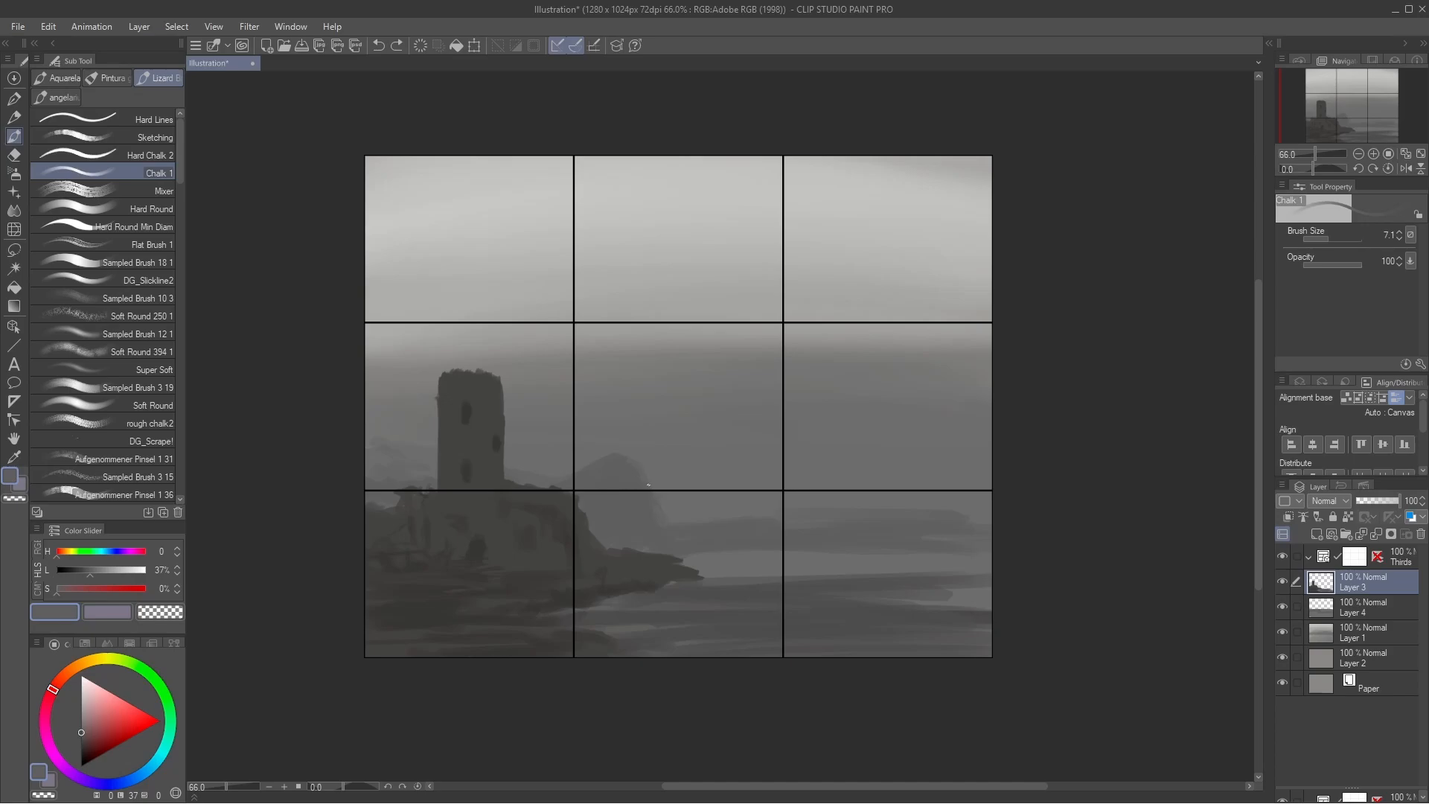
Step: Paint faint gray rock shapes around the tower on Layer 4 with the Chalk 1 brush at size 36.2
left_click(1336, 238)
left_click(1322, 608)
left_click(619, 473, "alt")
left_click_drag(637, 466, 650, 500)
left_click_drag(545, 451, 585, 471)
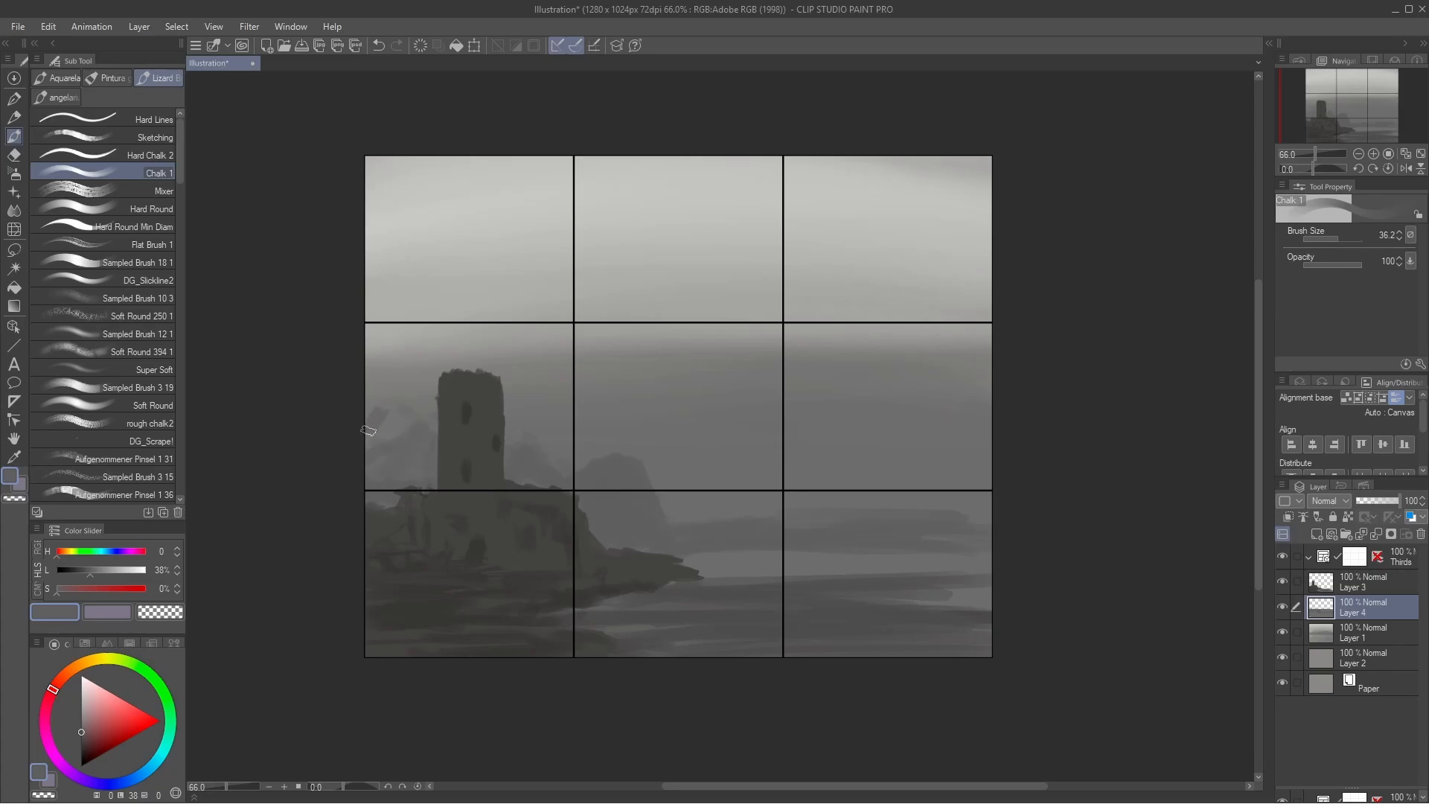
mouse_move(396, 408)
left_mouse_down()
mouse_move(399, 437)
mouse_move(382, 439)
left_mouse_up()
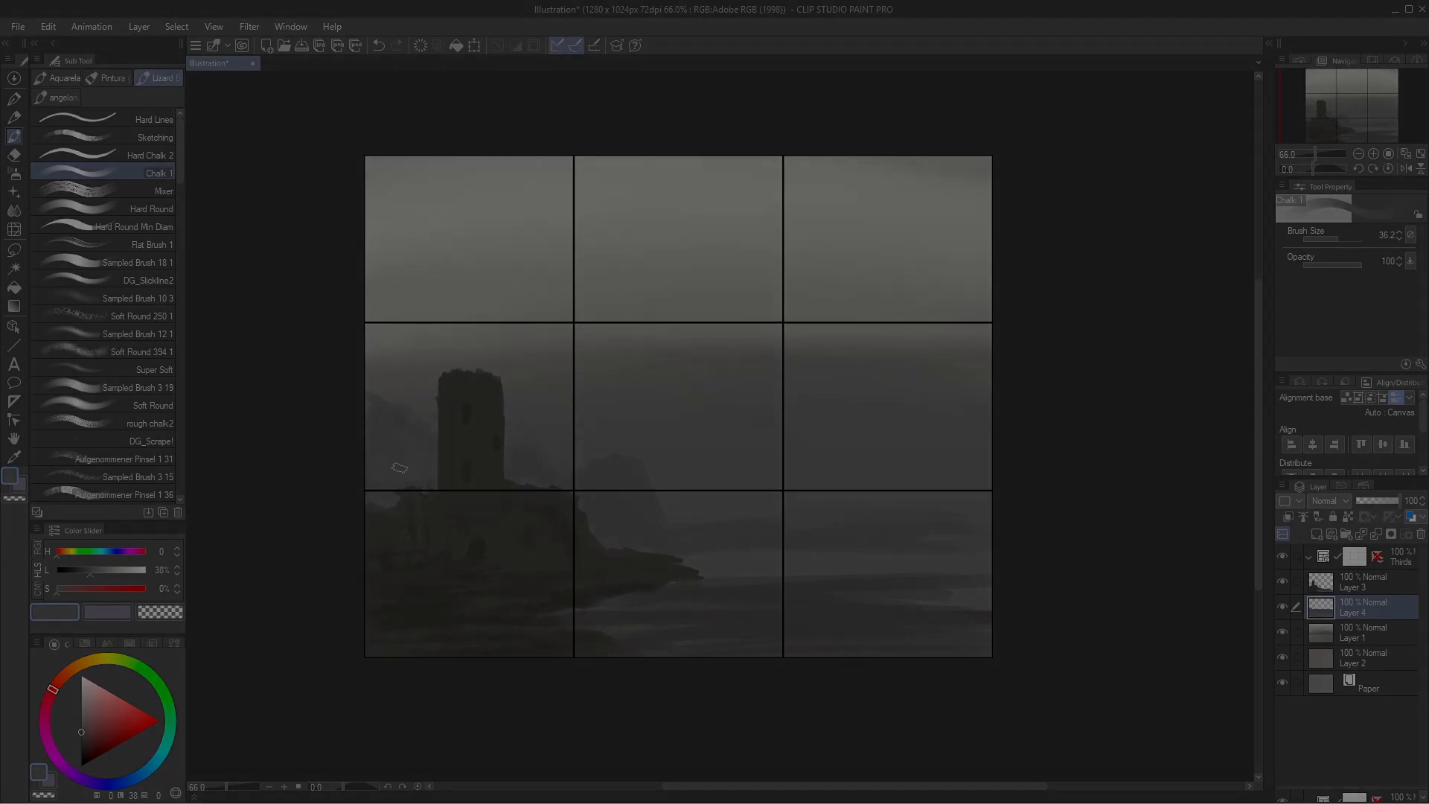